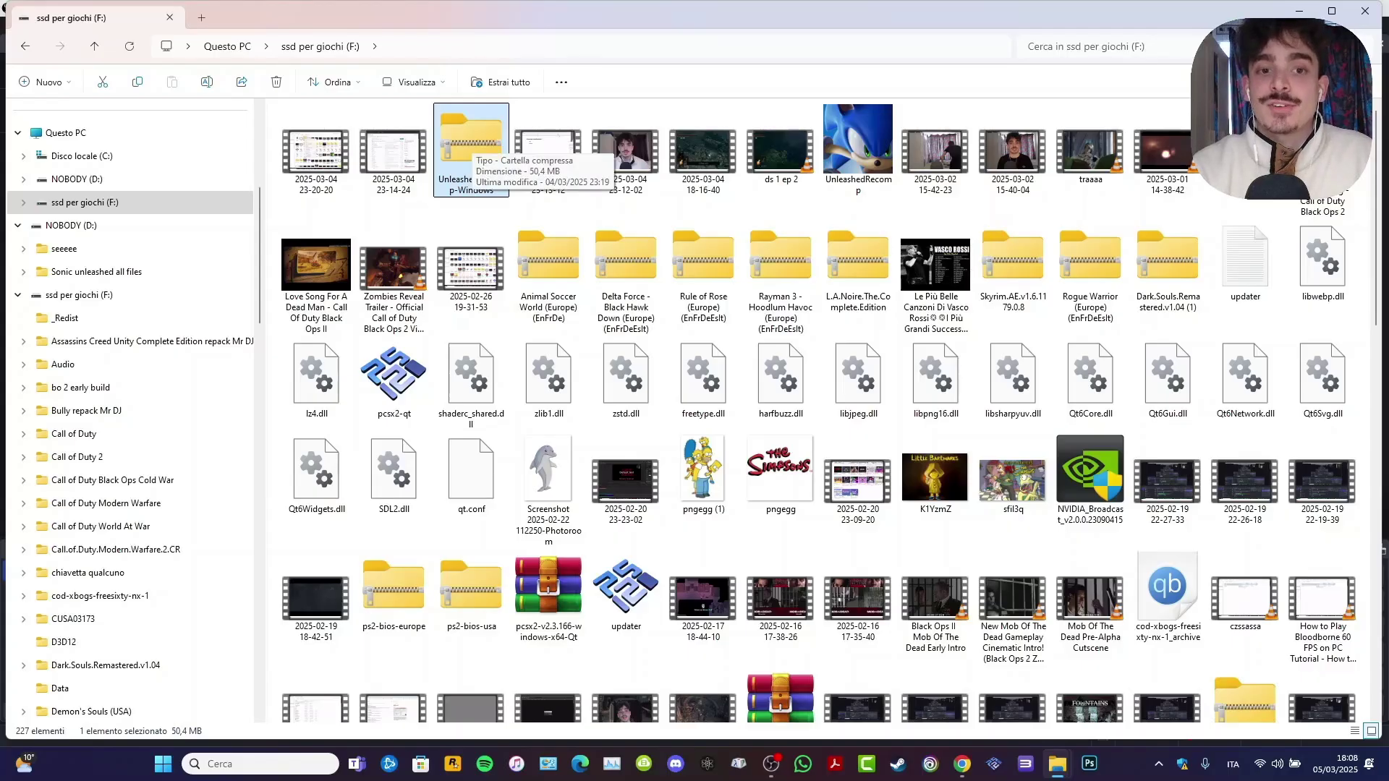
Extract the UnleashedRecomp-Windows zip into its own UnleashedRecomp-Windows folder and open that folder.
{"action": "right_click", "coordinate": [470, 146]}
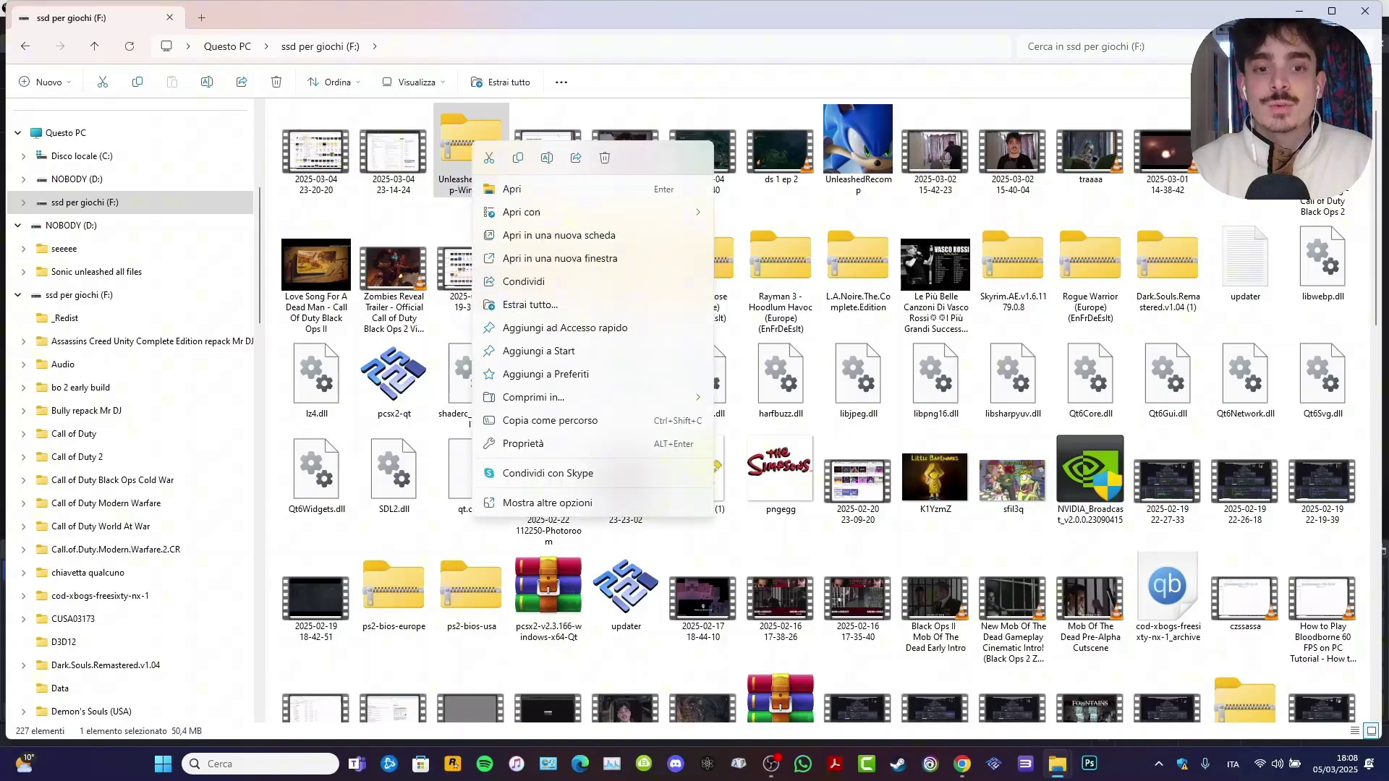
{"action": "left_click", "coordinate": [548, 502]}
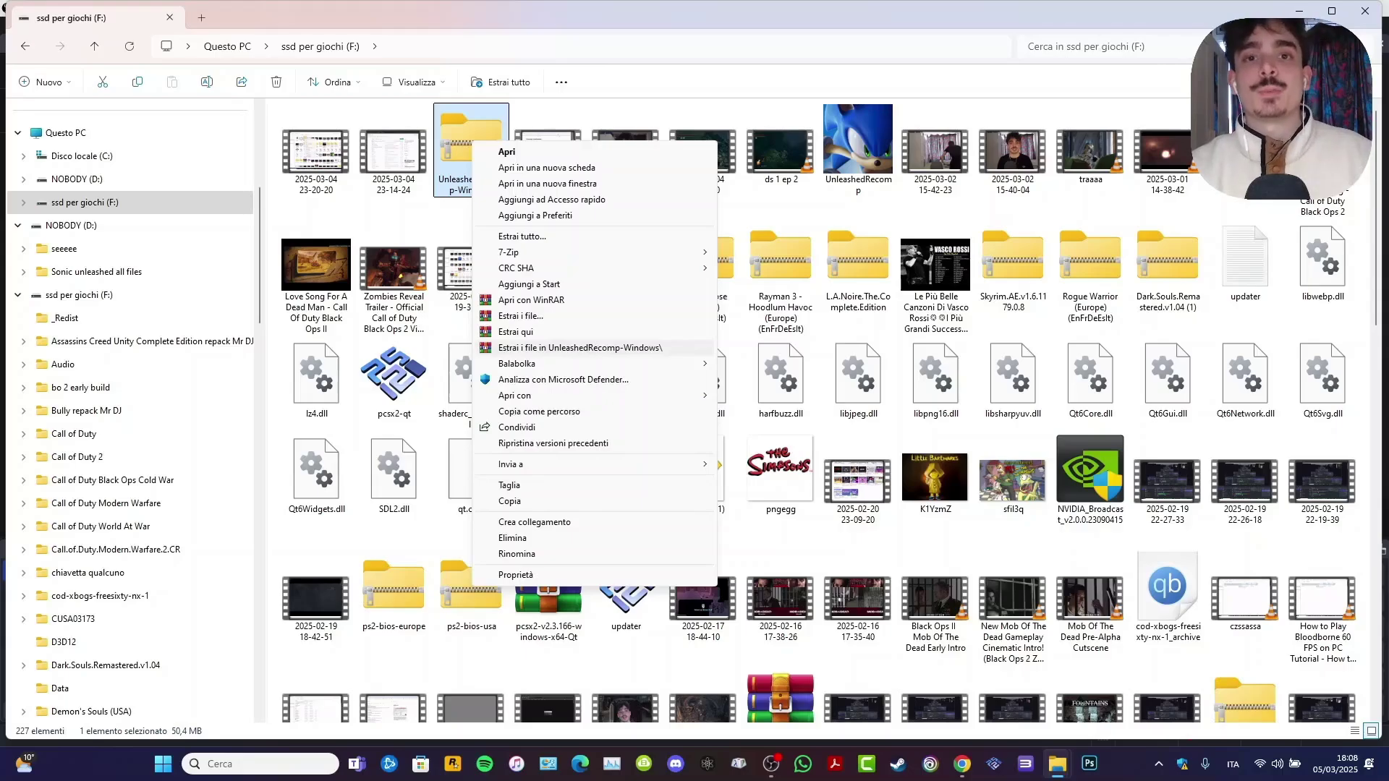
{"action": "left_click", "coordinate": [580, 348]}
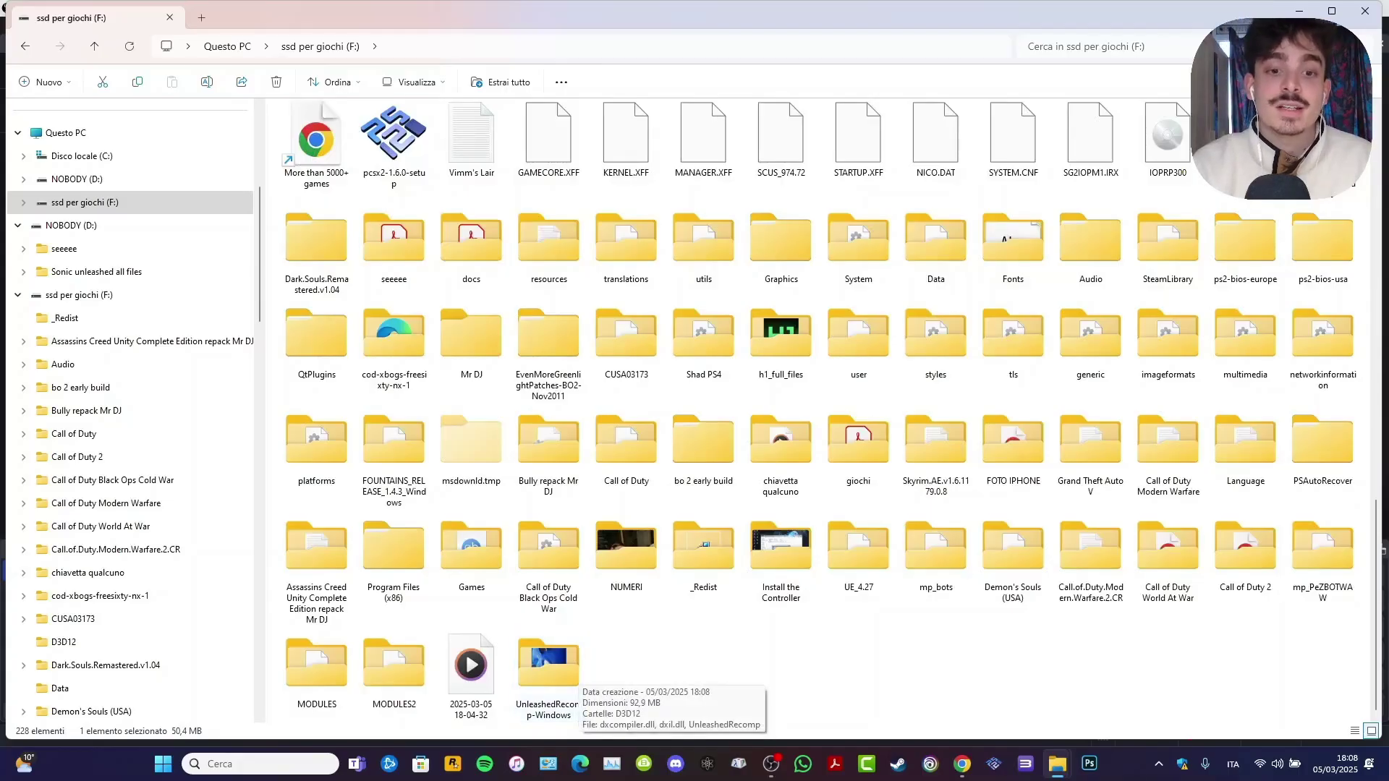
{"action": "double_click", "coordinate": [548, 667]}
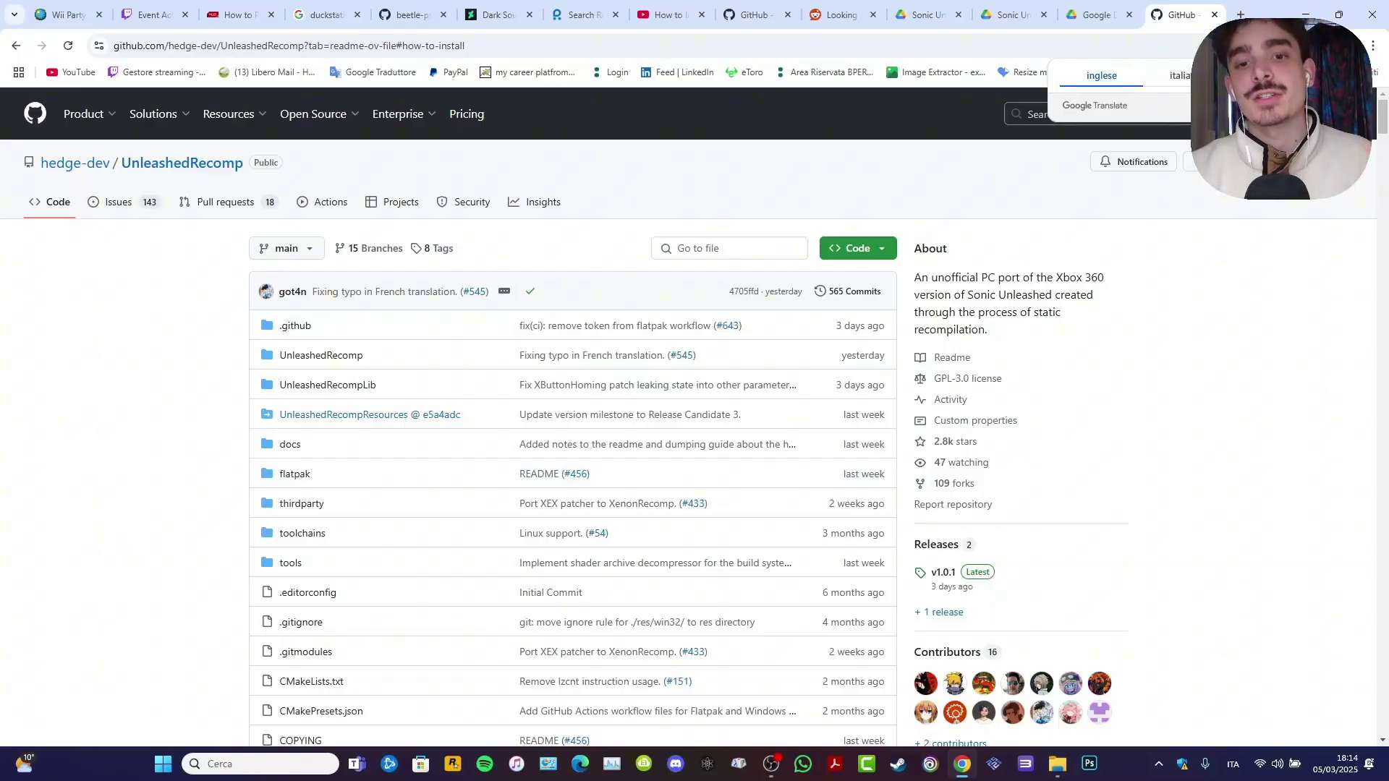
{"action": "scroll", "coordinate": [696, 434], "scroll_direction": "down", "scroll_amount": 1}
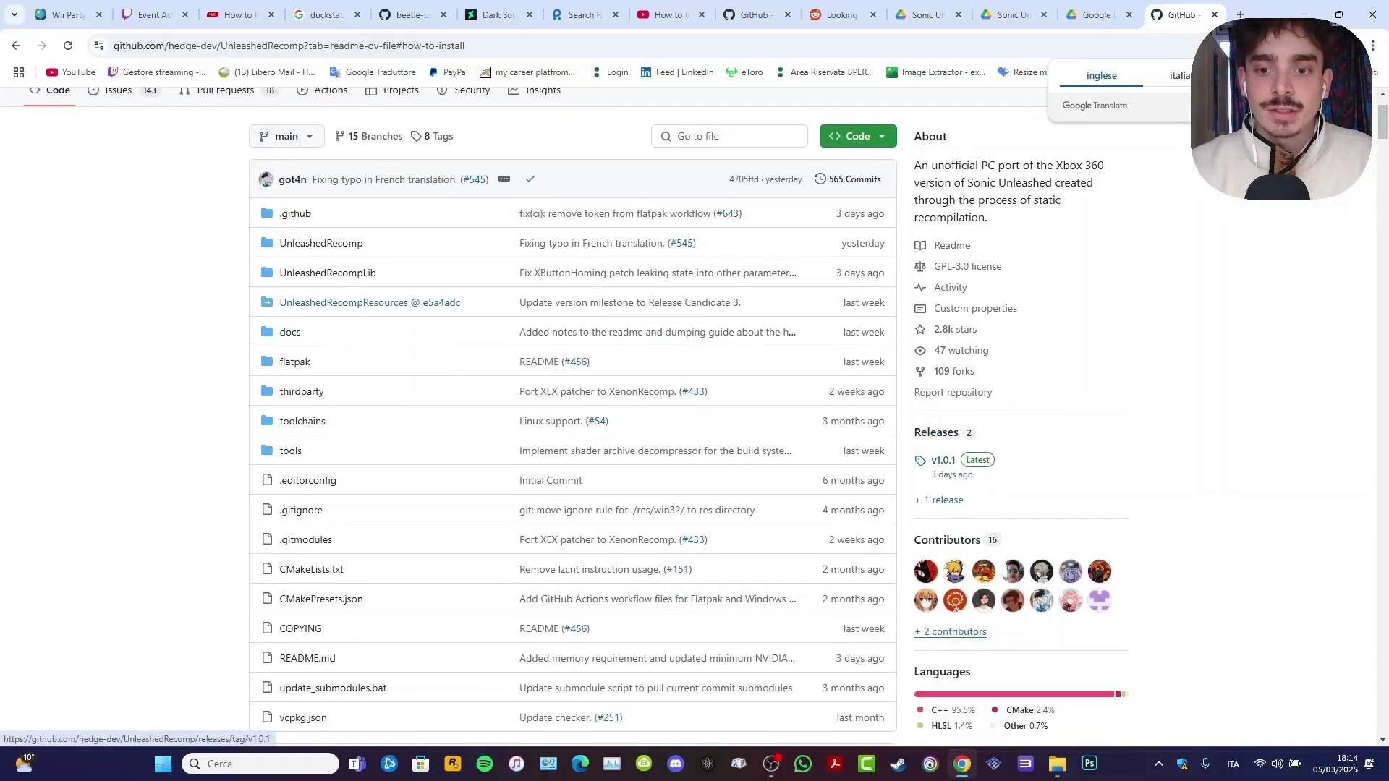
Open the v1.0.1 release from the hedge-dev/UnleashedRecomp repository page.
{"action": "left_click", "coordinate": [943, 460]}
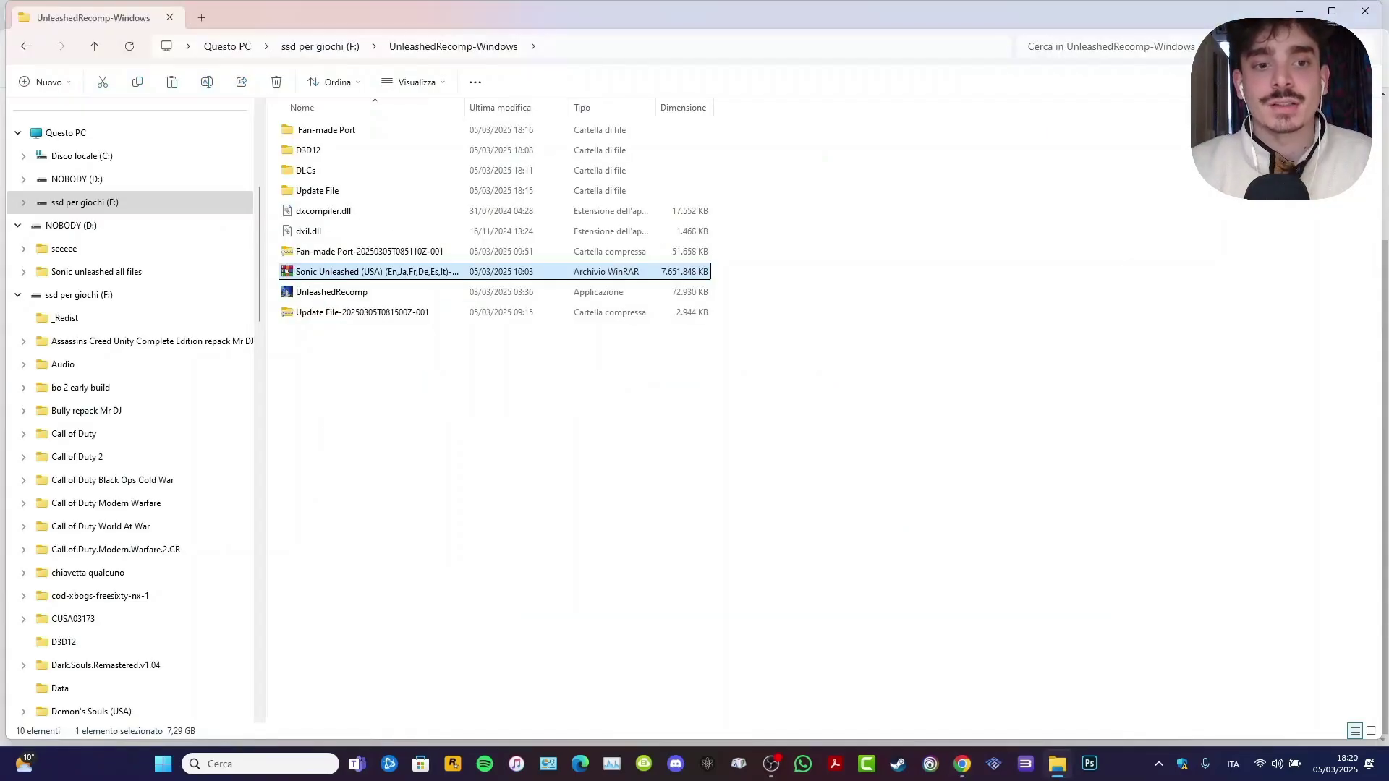
Extract the Sonic Unleashed game archive in place with WinRAR and launch UnleashedRecomp.
{"action": "right_click", "coordinate": [464, 274]}
{"action": "left_click", "coordinate": [540, 541]}
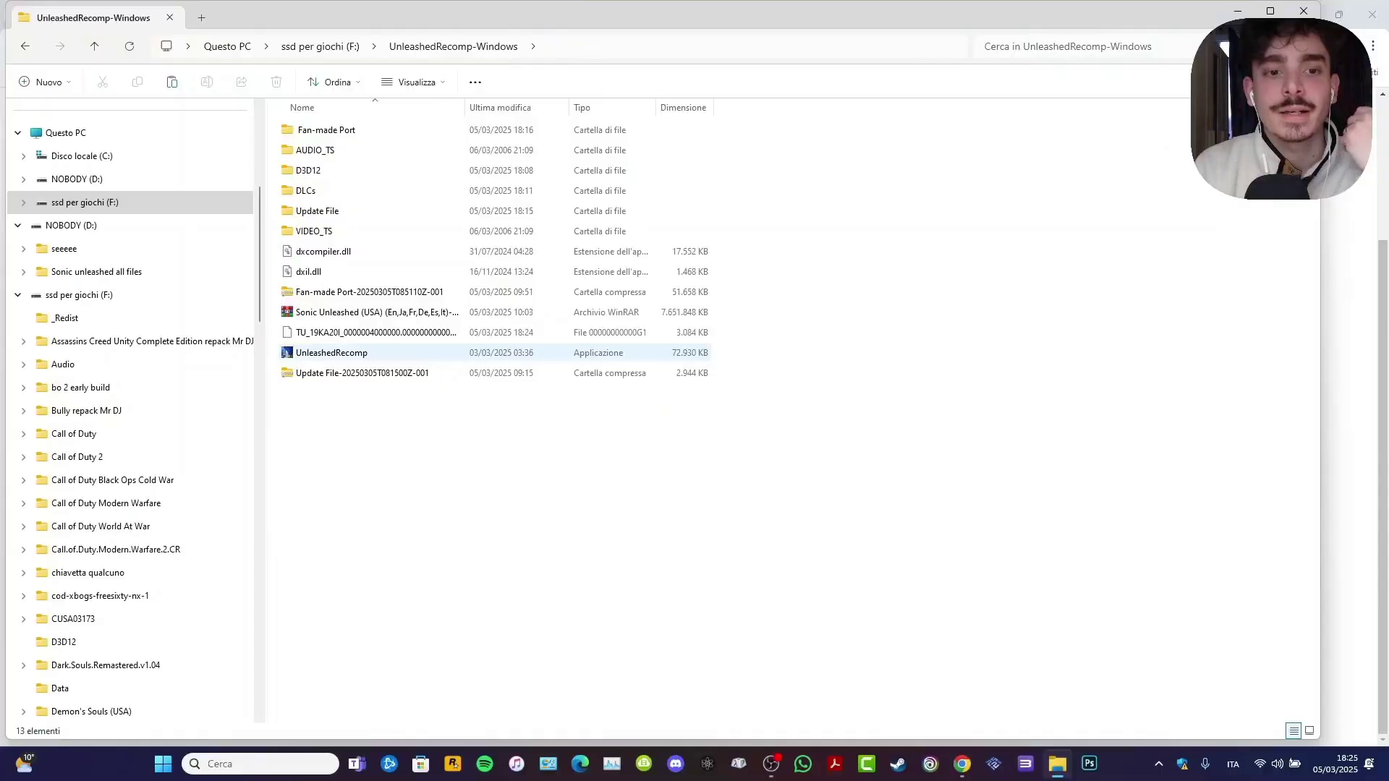
{"action": "double_click", "coordinate": [331, 352]}
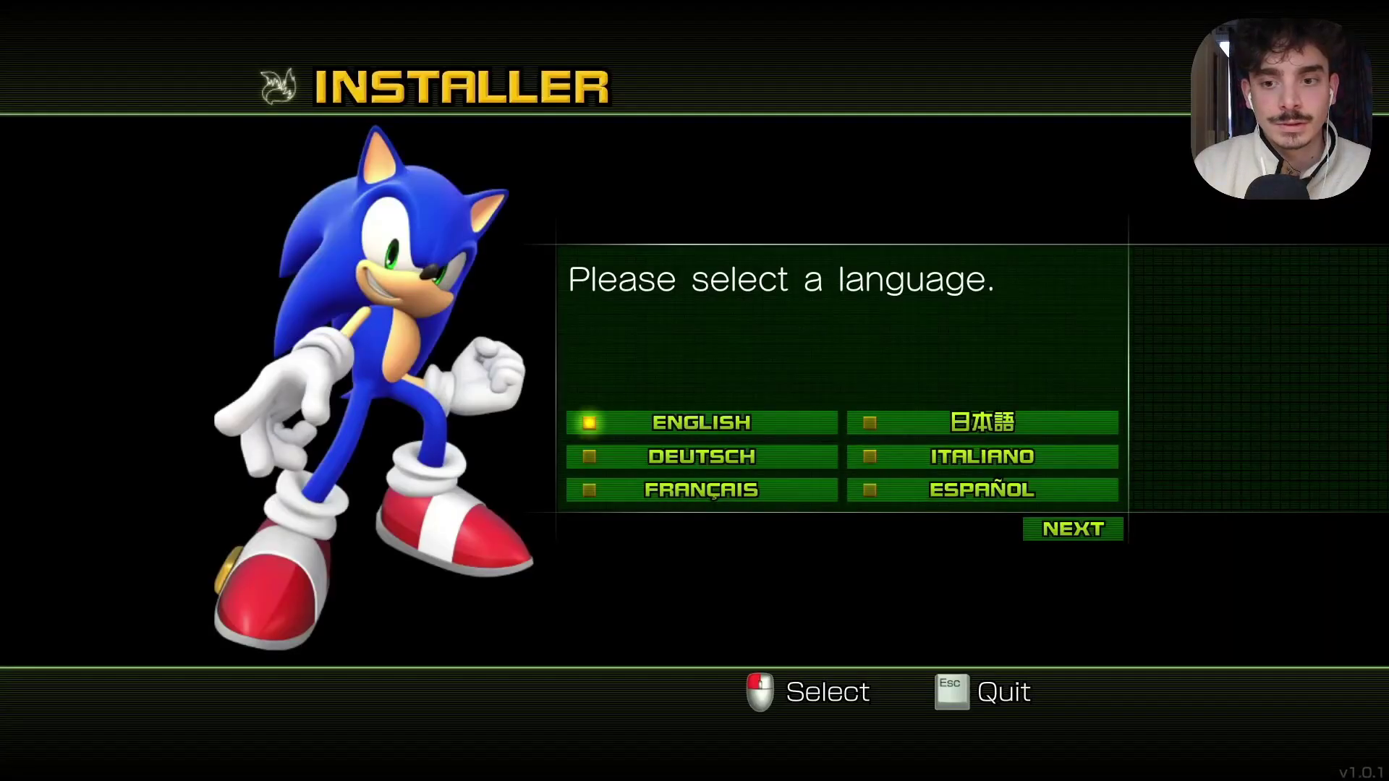
Choose English, add the Sonic Unleashed archive and title update file, then continue to DLC.
{"action": "key", "text": "Return"}
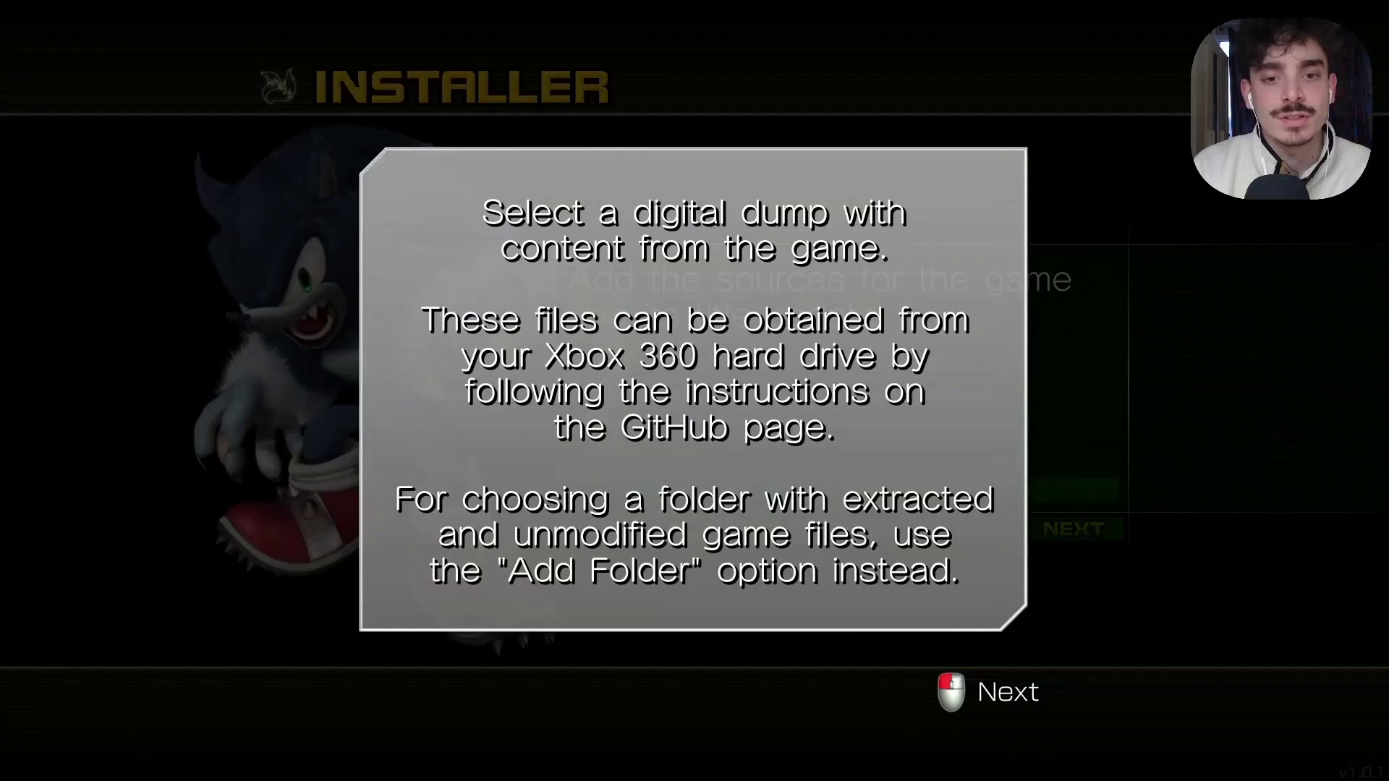
{"action": "left_click", "coordinate": [695, 390]}
{"action": "left_click", "coordinate": [634, 528]}
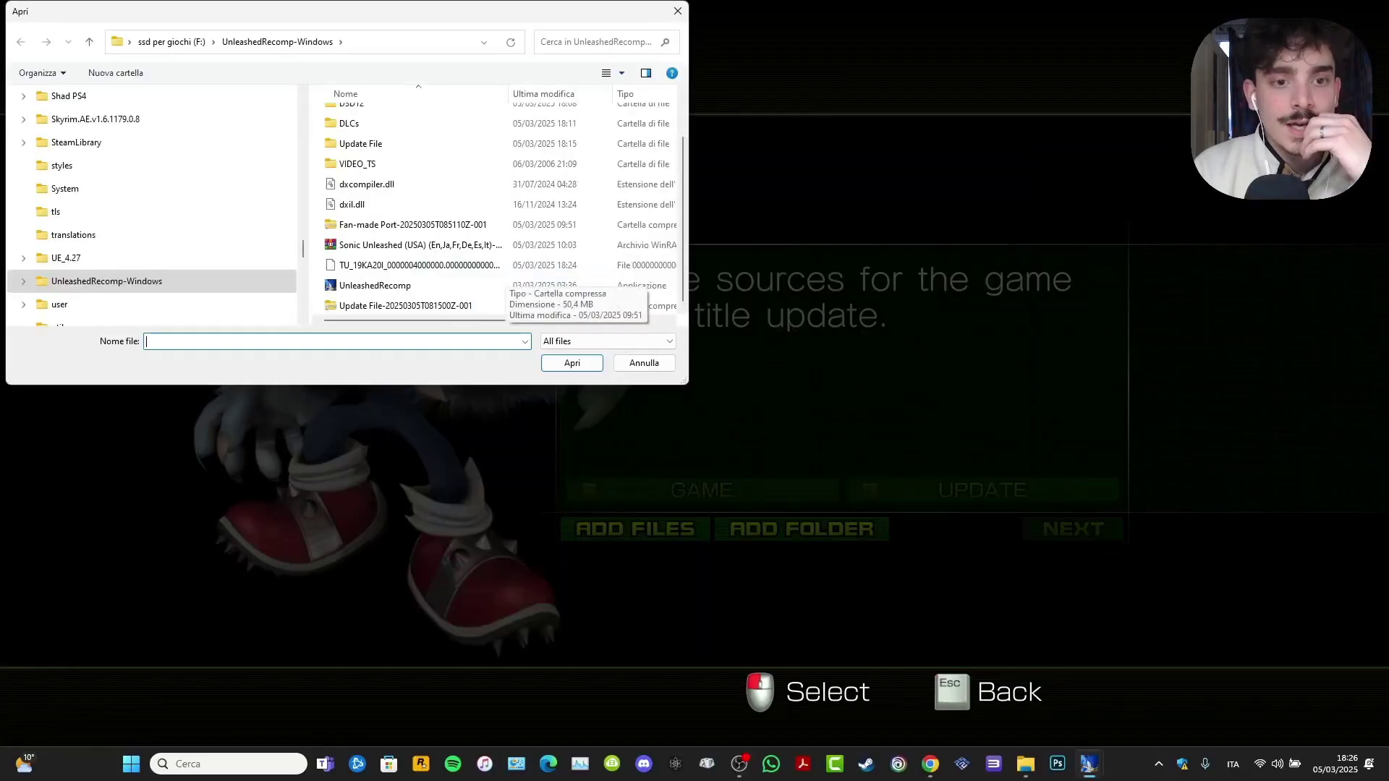
{"action": "left_click", "coordinate": [412, 245]}
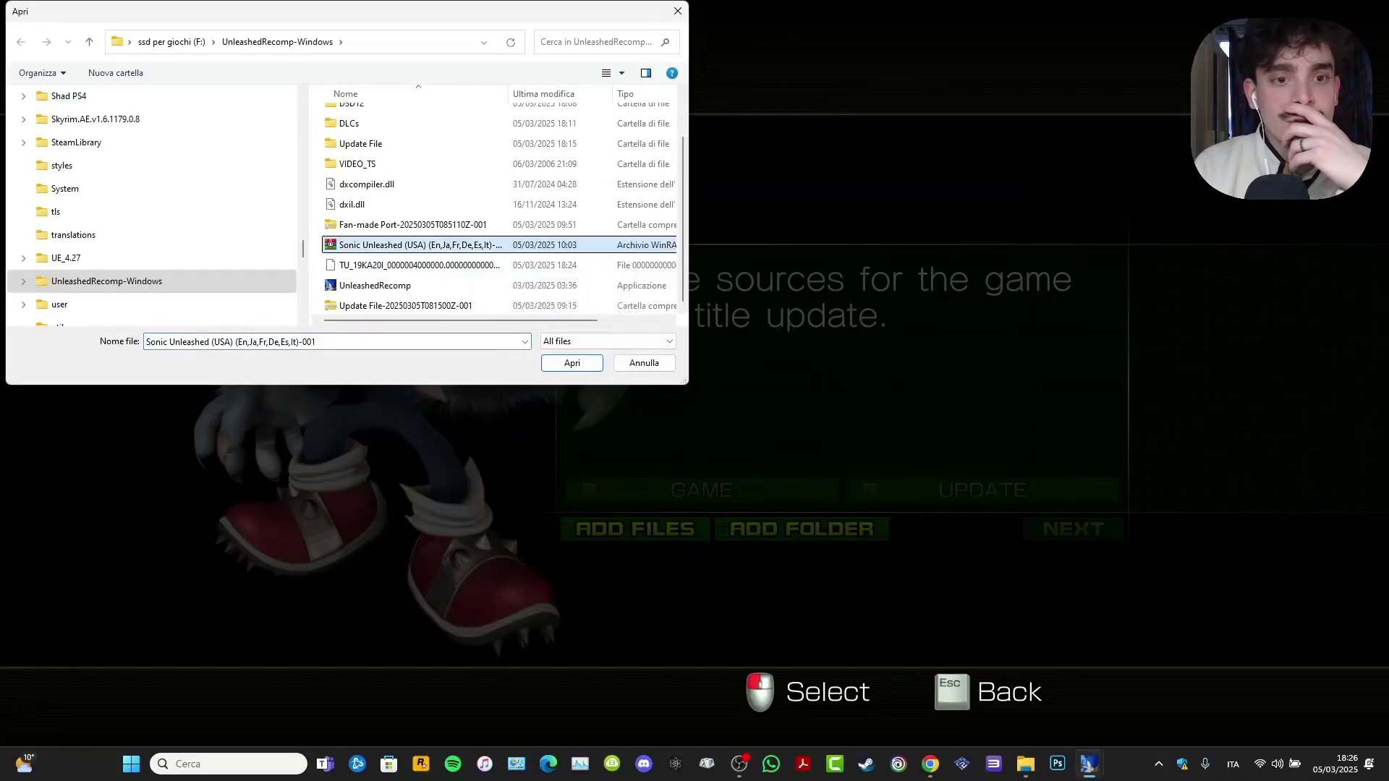
{"action": "scroll", "coordinate": [500, 217], "scroll_direction": "up", "scroll_amount": 2}
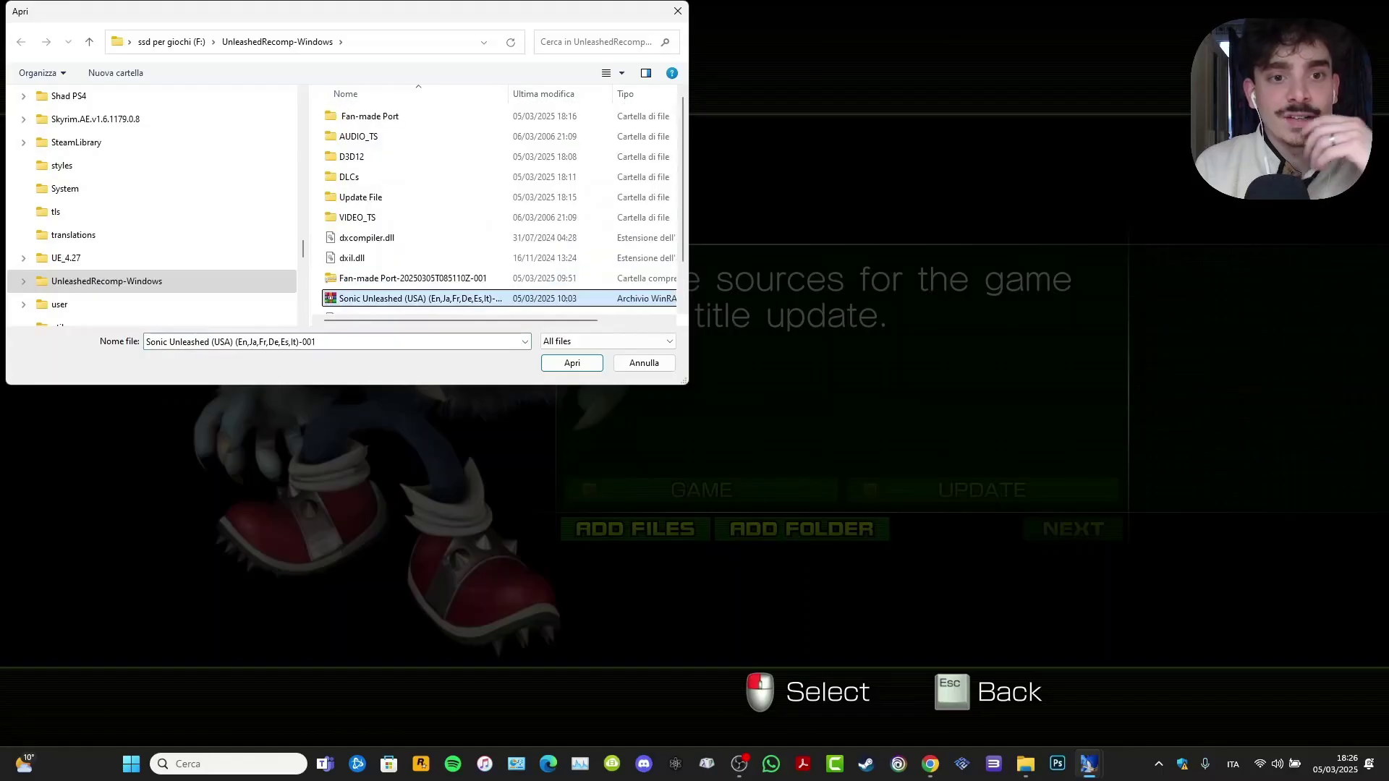
{"action": "scroll", "coordinate": [499, 217], "scroll_direction": "down", "scroll_amount": 2}
{"action": "double_click", "coordinate": [413, 277]}
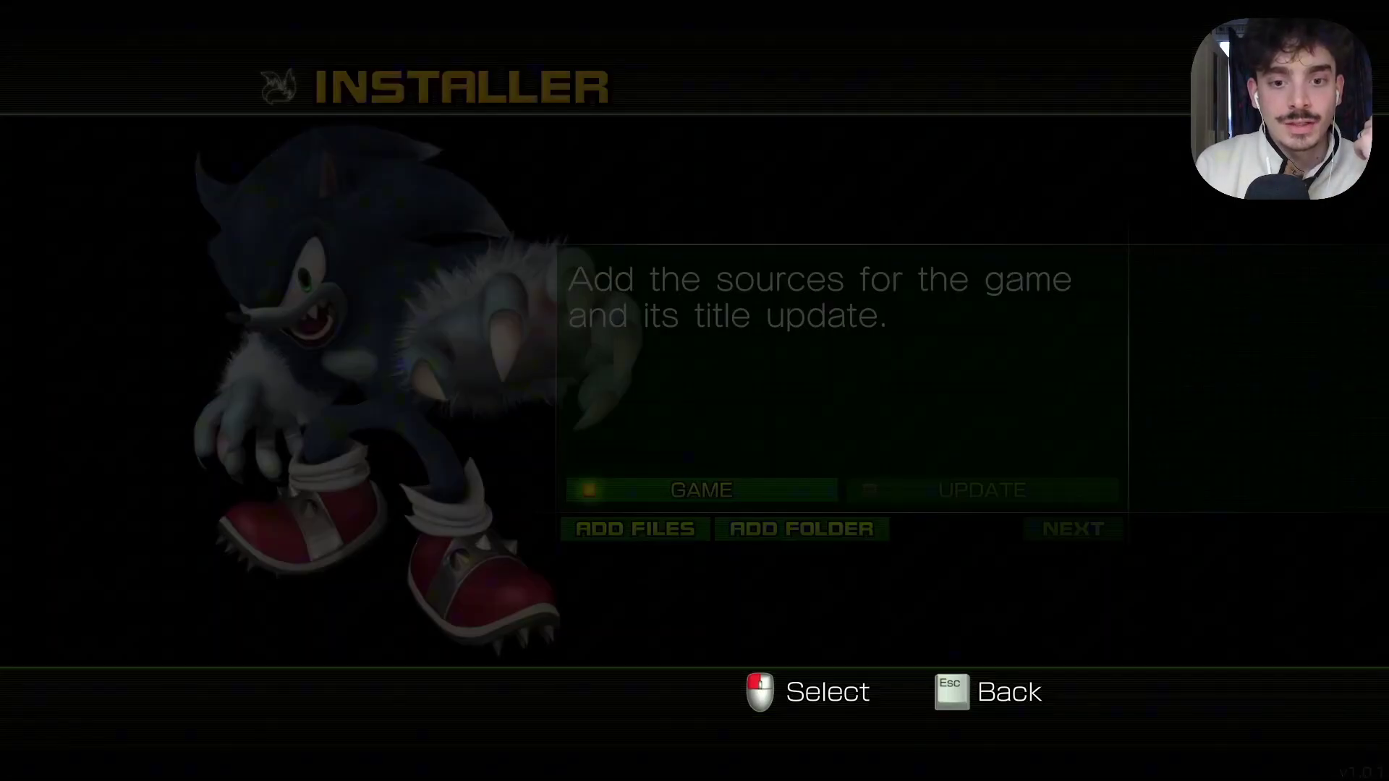
{"action": "scroll", "coordinate": [499, 217], "scroll_direction": "down", "scroll_amount": 2}
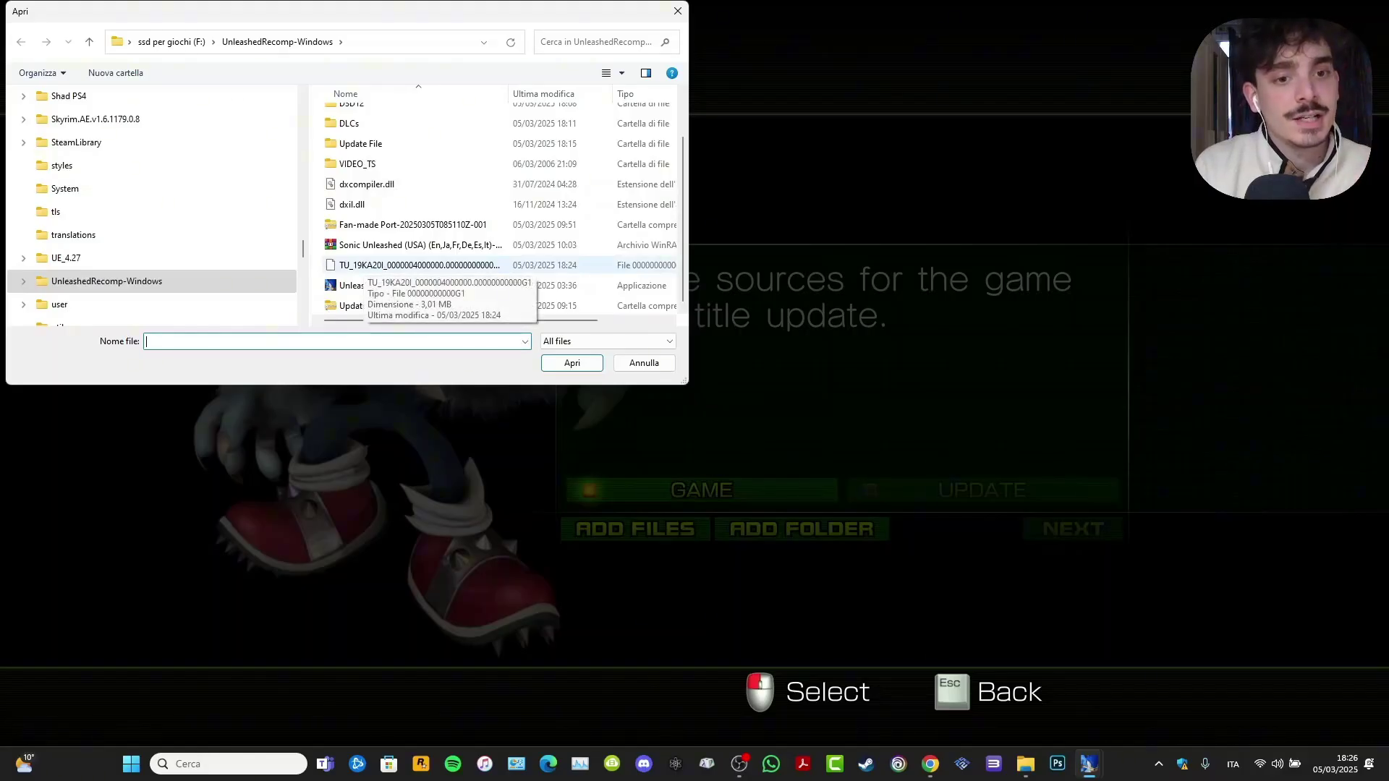
{"action": "double_click", "coordinate": [418, 264]}
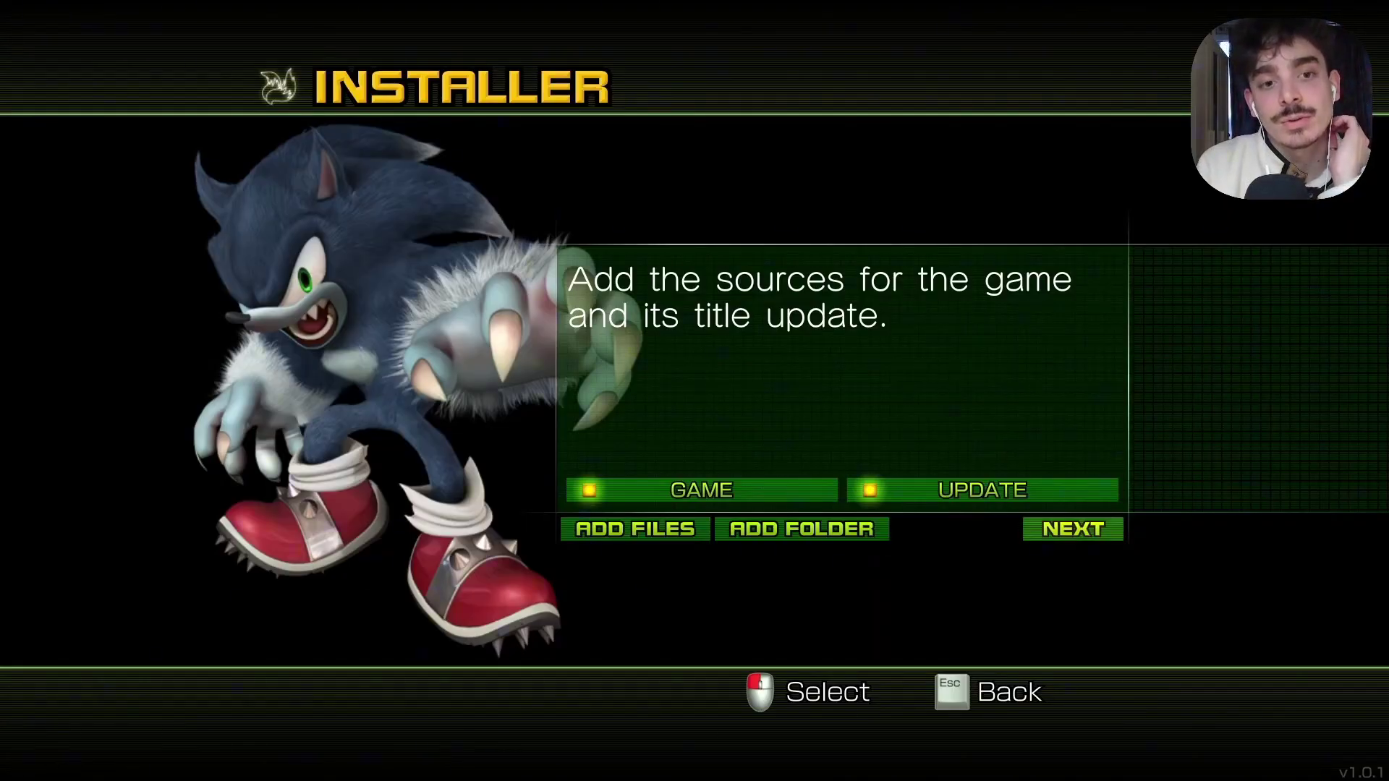
{"action": "key", "text": "Return"}
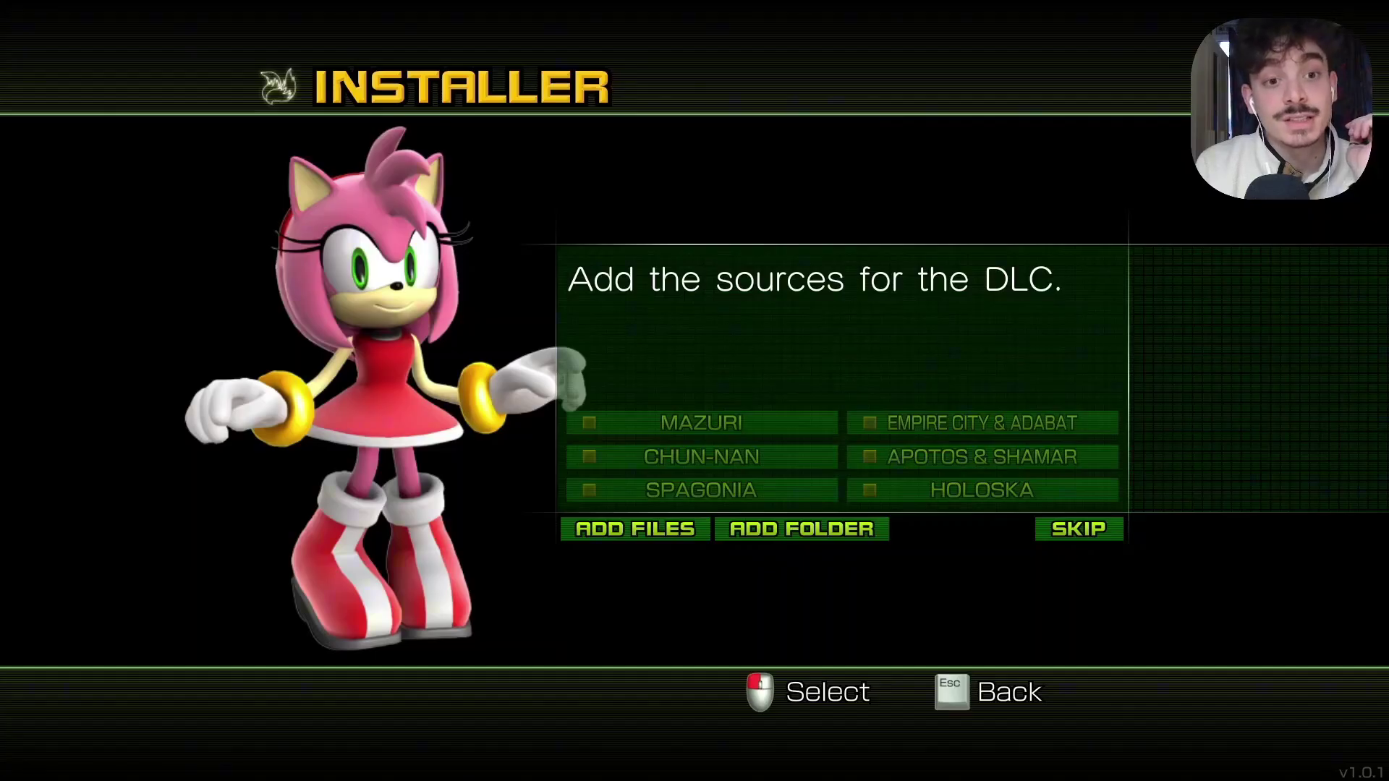
Drill into the Chunnan Adventure Pack subfolders down to its DLC file in 00000002.
{"action": "key", "text": "Down"}
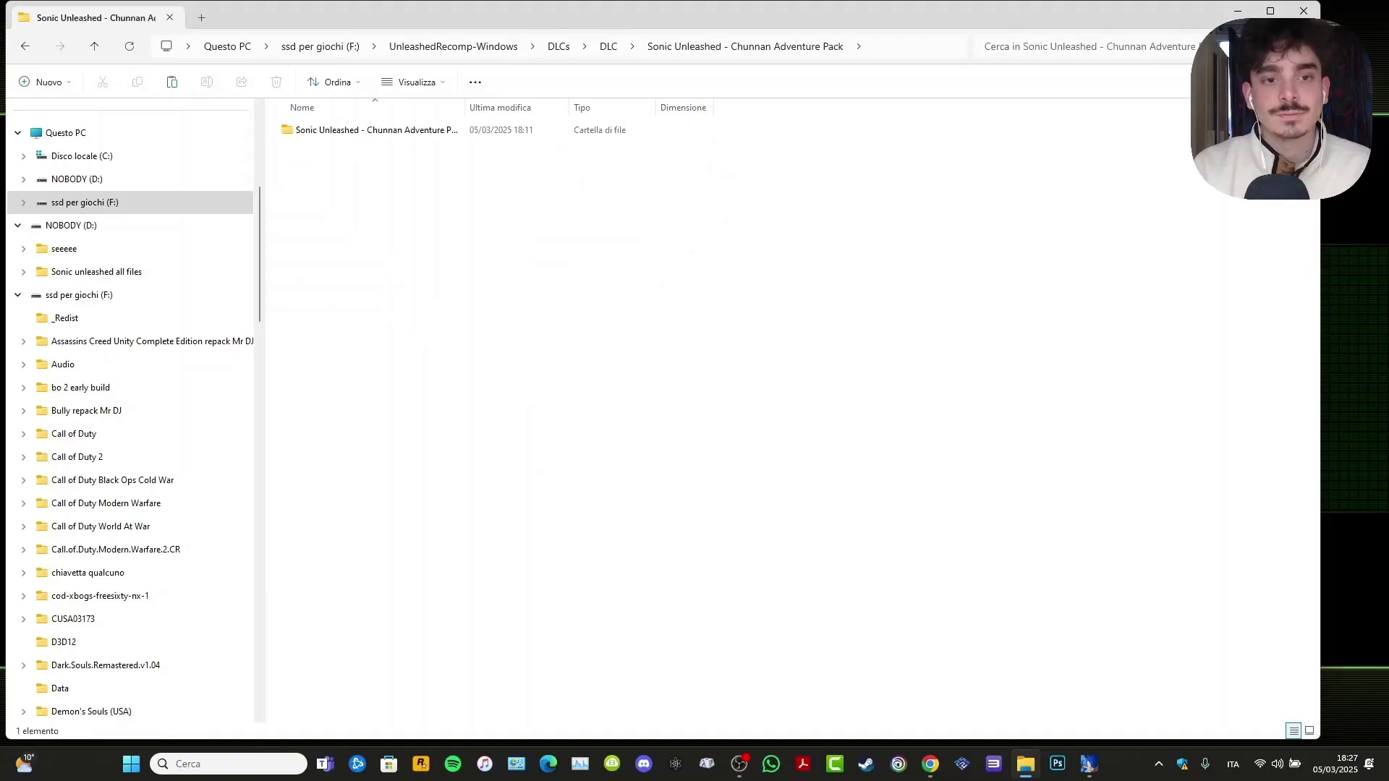
{"action": "key", "text": "Down"}
{"action": "key", "text": "Return"}
{"action": "key", "text": "Down"}
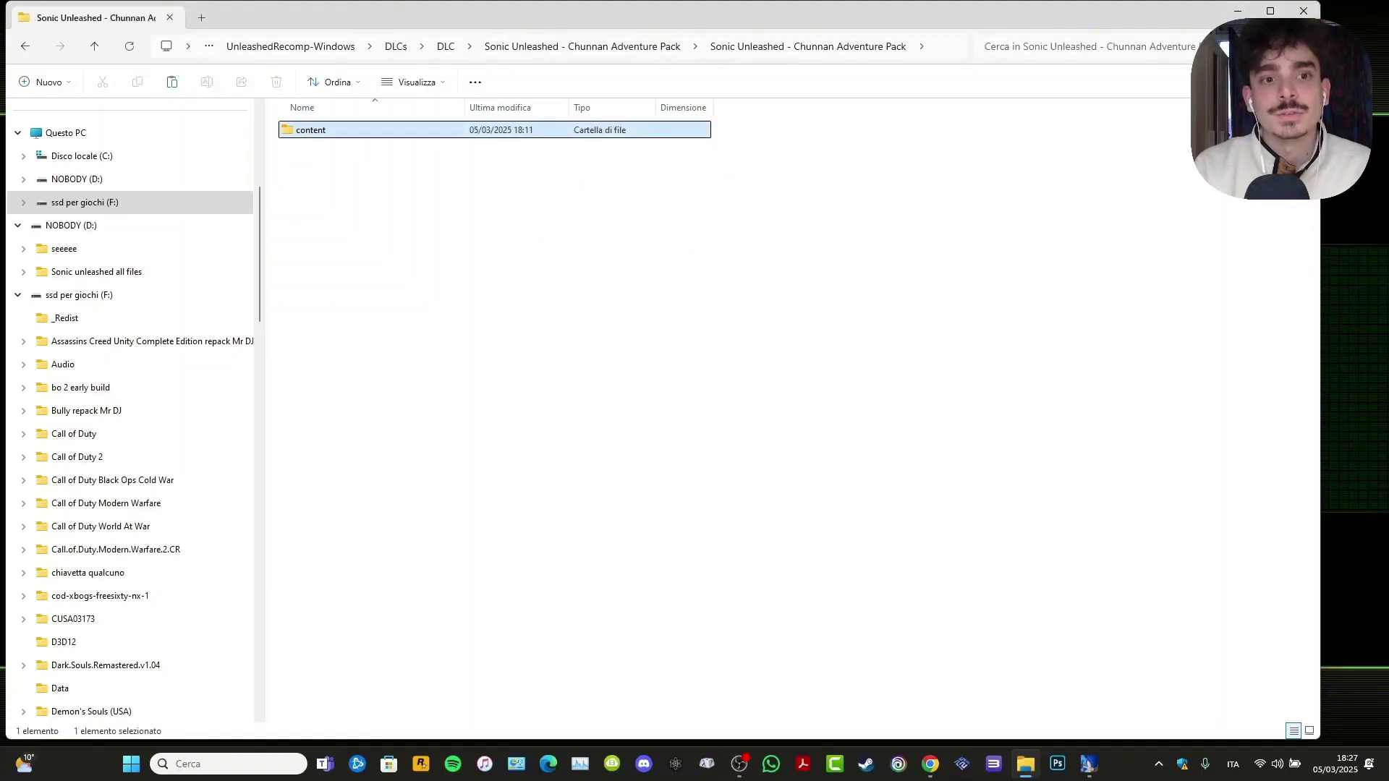
{"action": "key", "text": "Return"}
{"action": "key", "text": "Down"}
{"action": "key", "text": "Return"}
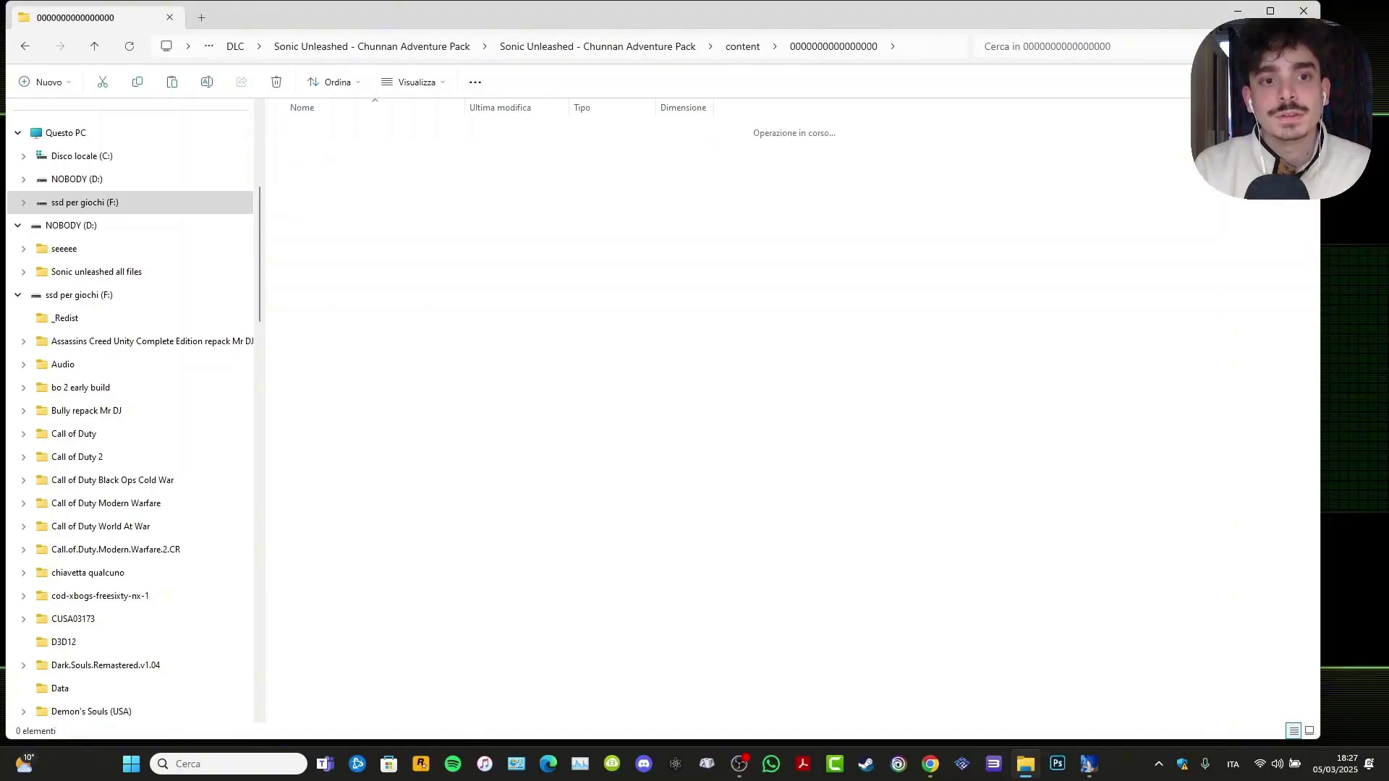
{"action": "key", "text": "Down"}
{"action": "key", "text": "Return"}
{"action": "key", "text": "Down"}
{"action": "key", "text": "Return"}
{"action": "key", "text": "Down"}
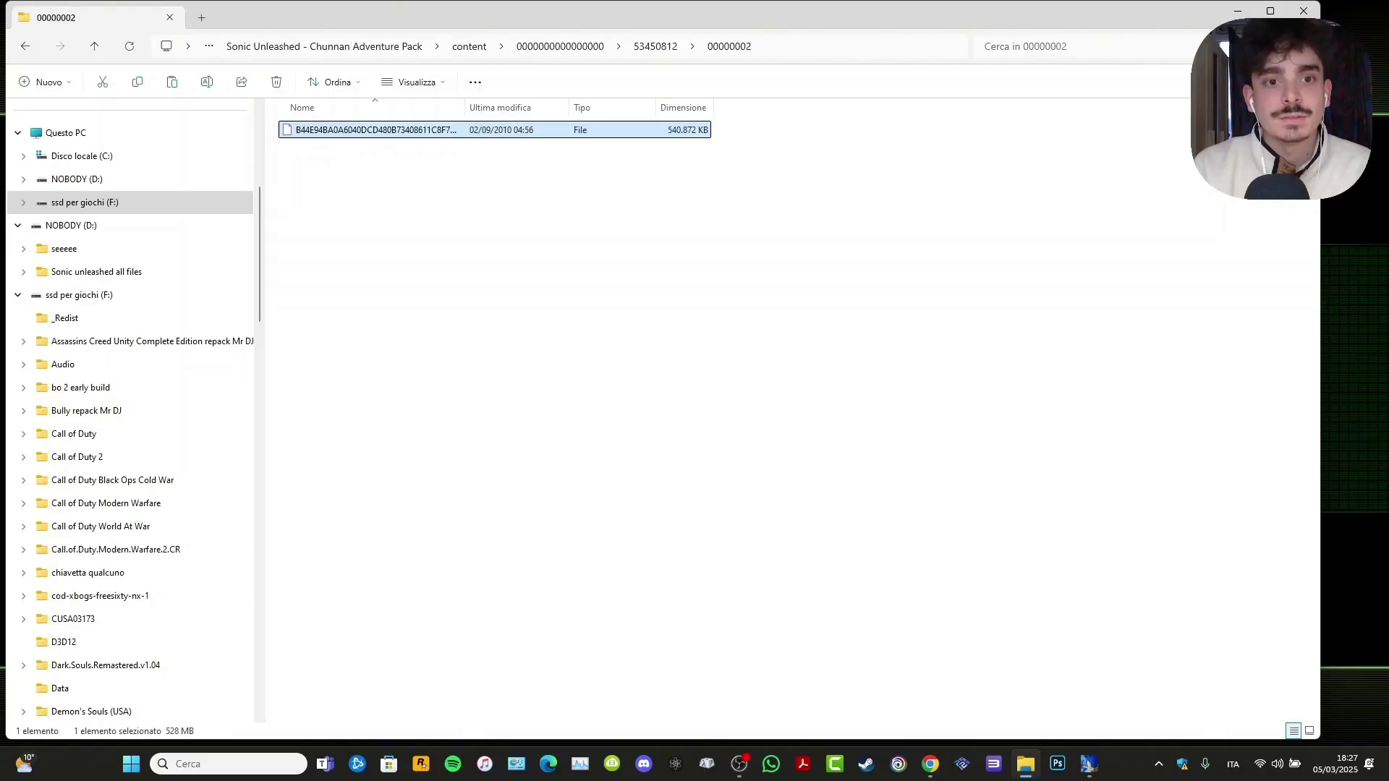
{"action": "key", "text": "F2"}
{"action": "key", "text": "Escape"}
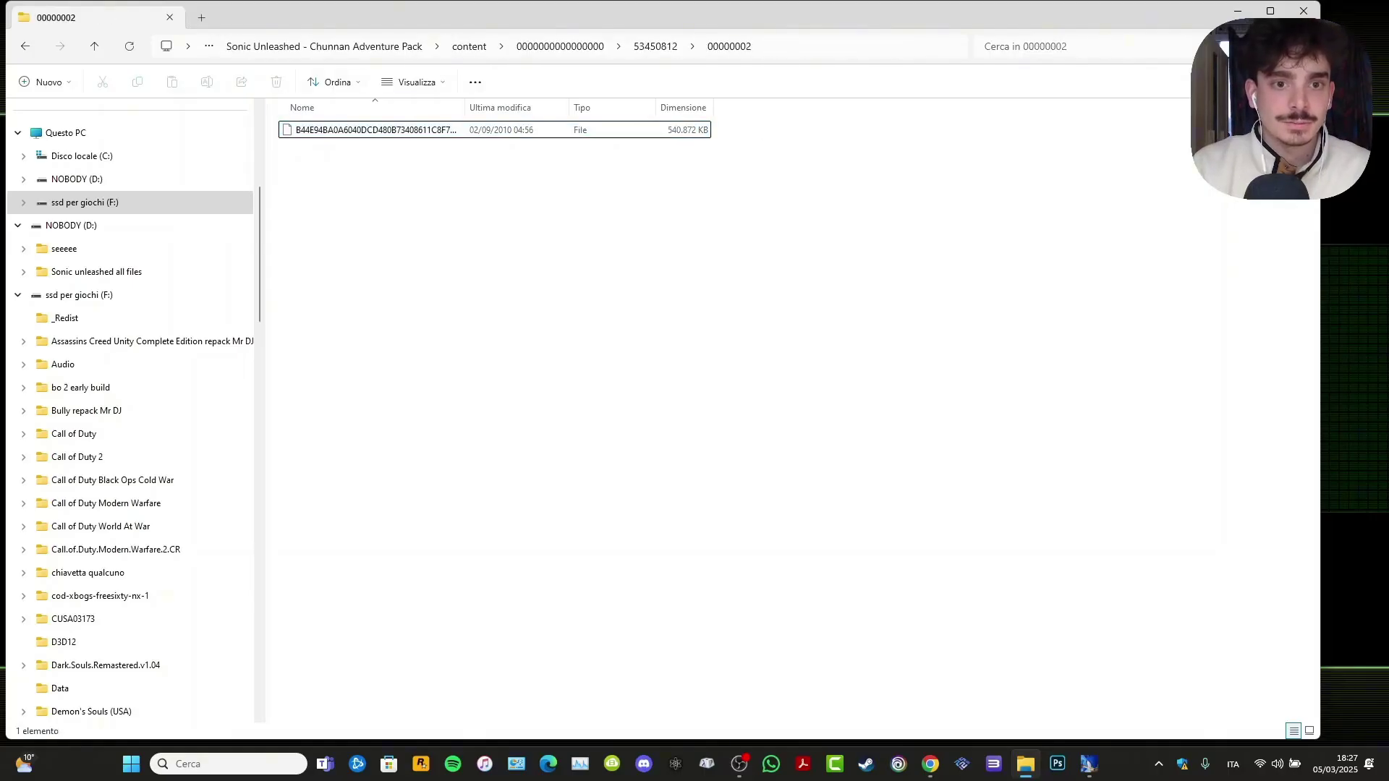
{"action": "key", "text": "Down"}
Return to the DLC folder, select the Empire City & Adabat file, and switch back to the installer.
{"action": "key", "text": "BackSpace"}
{"action": "key", "text": "BackSpace"}
{"action": "key", "text": "BackSpace"}
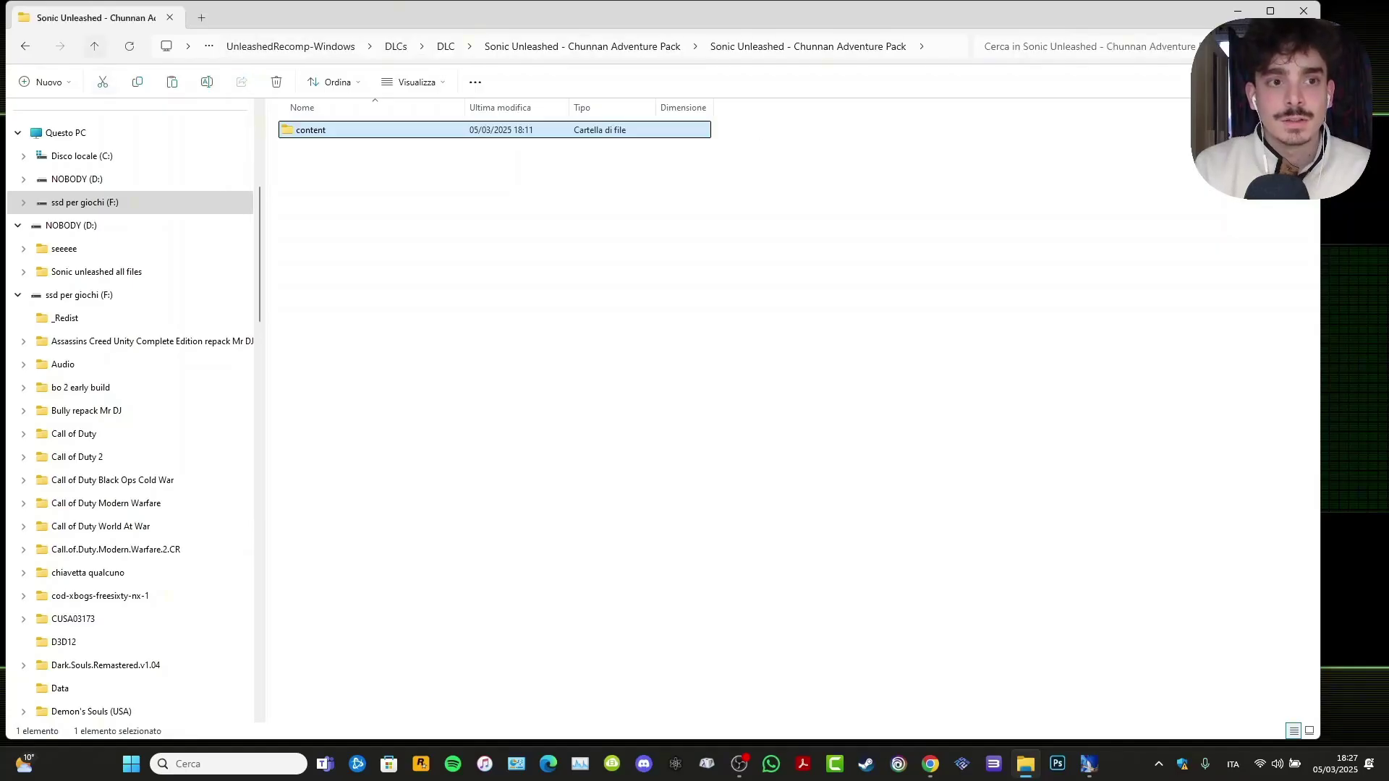
{"action": "key", "text": "BackSpace"}
{"action": "key", "text": "BackSpace"}
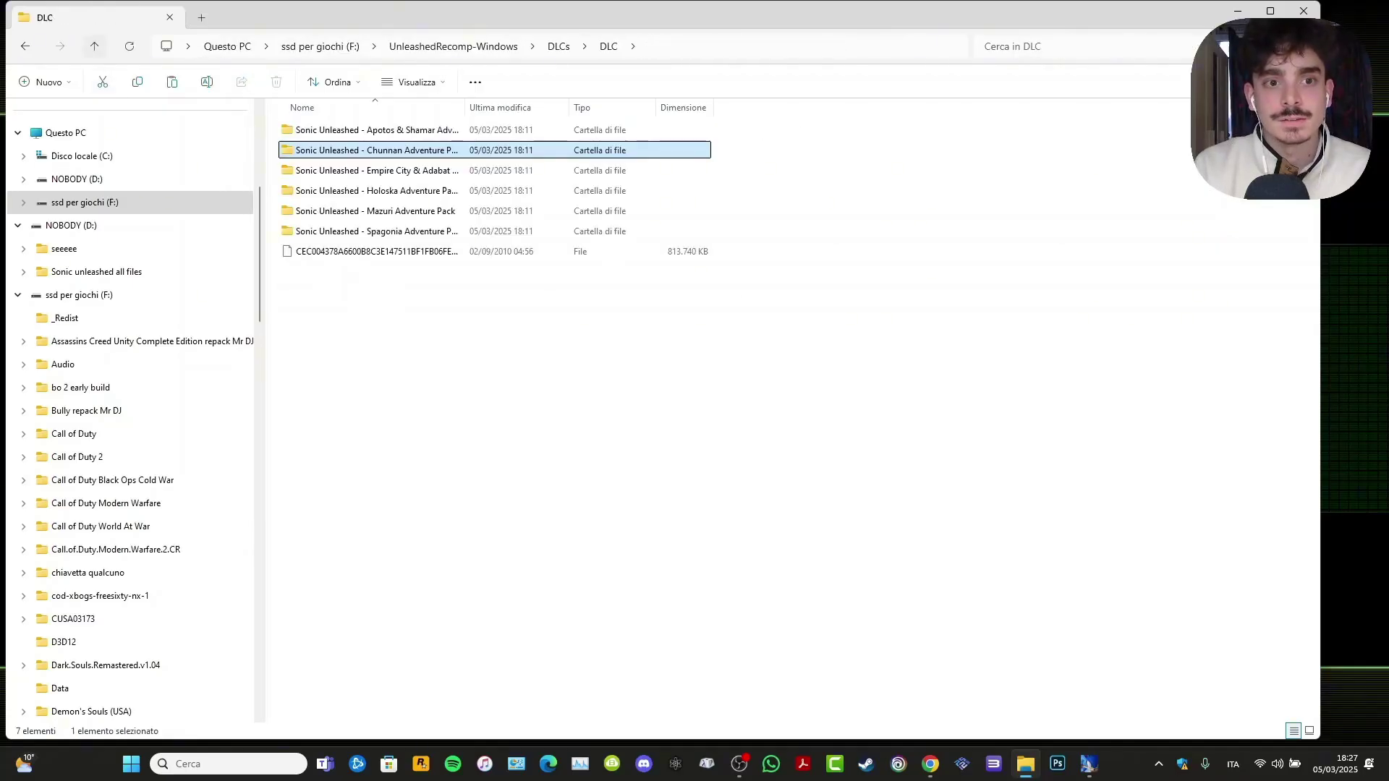
{"action": "key", "text": "ctrl+space"}
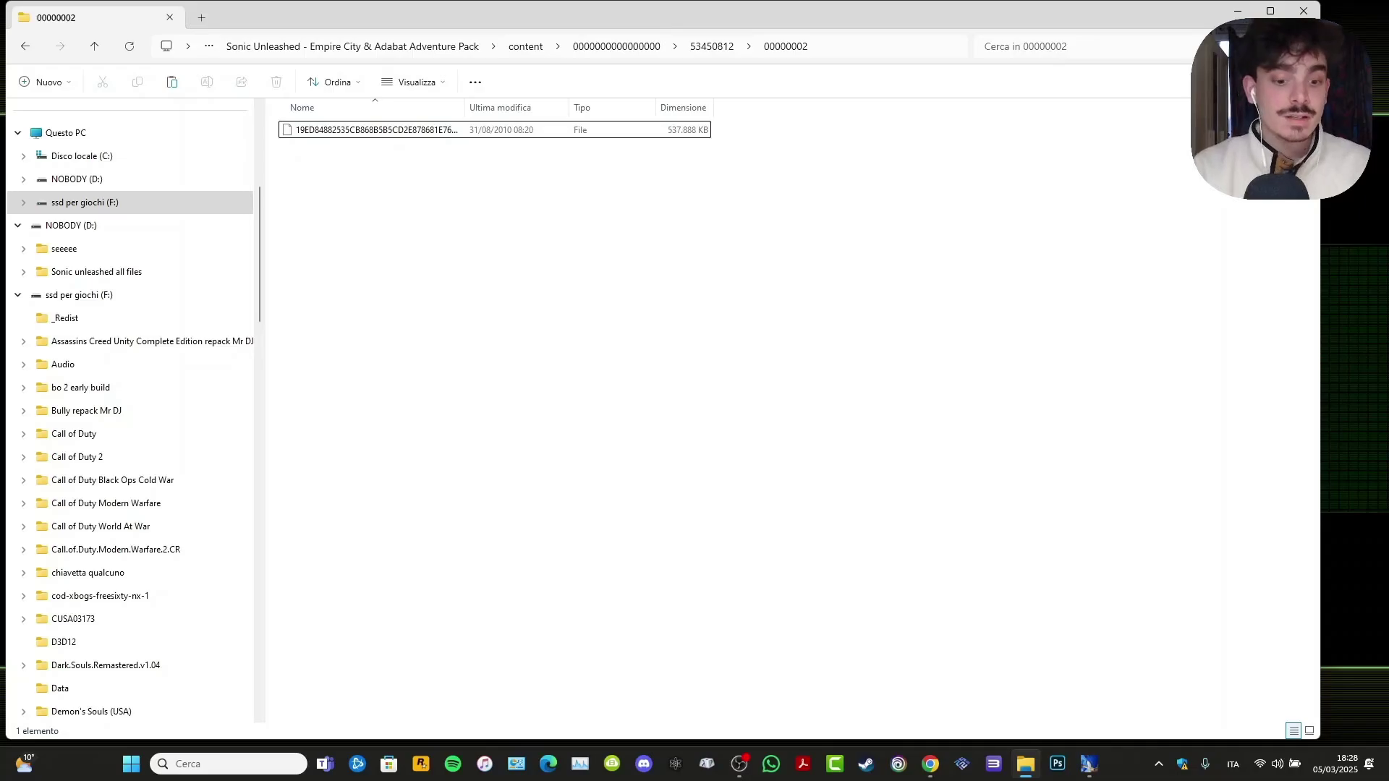
{"action": "key", "text": "space"}
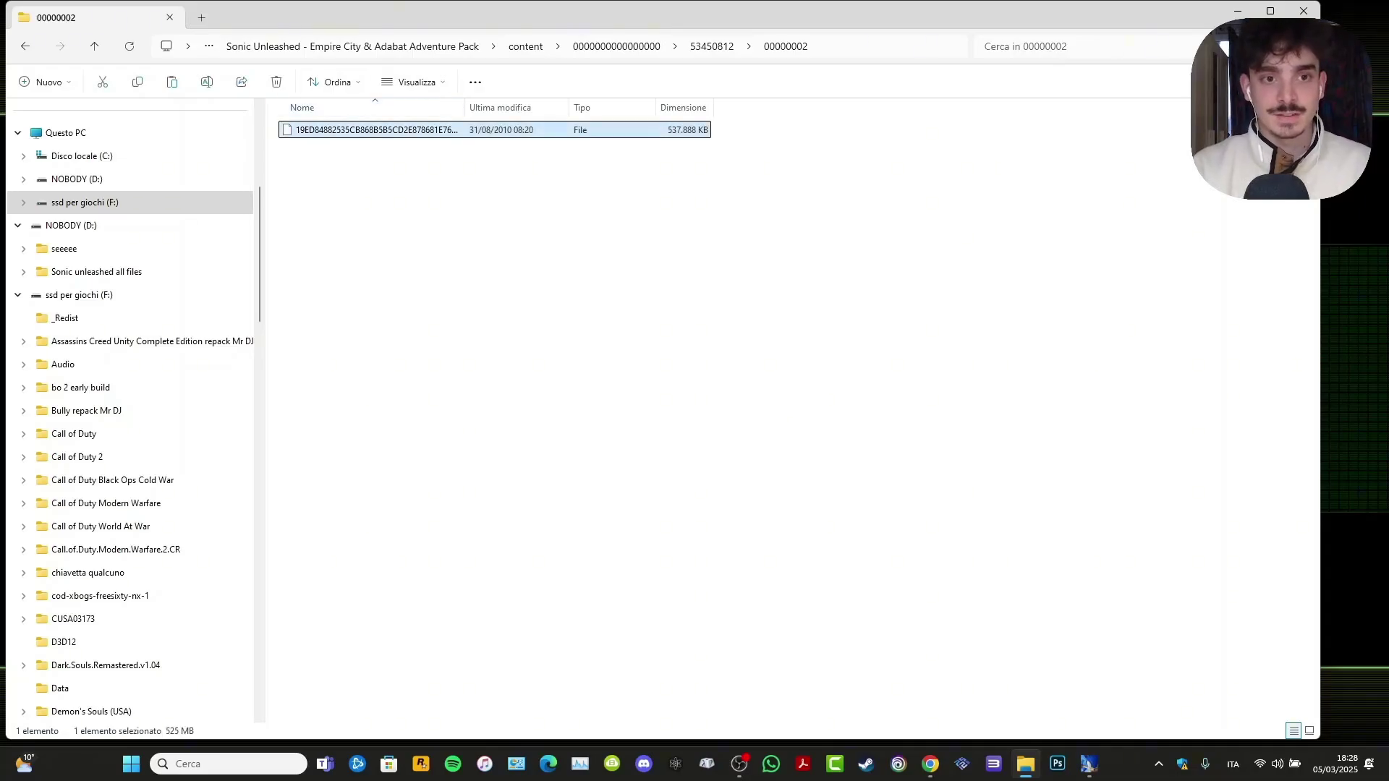
{"action": "key", "text": "alt+d"}
{"action": "key", "text": "alt+Up"}
{"action": "key", "text": "alt+Up"}
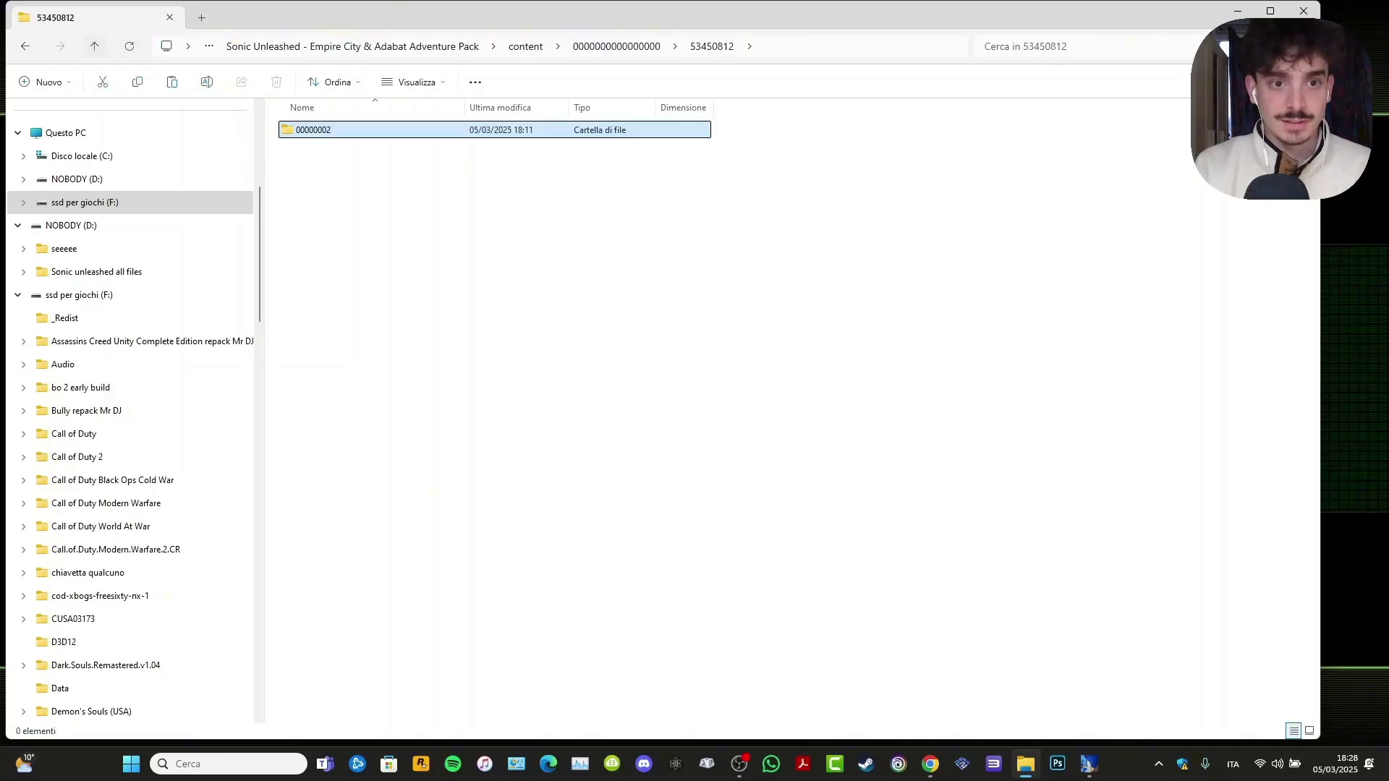
{"action": "key", "text": "alt+Up"}
{"action": "key", "text": "alt+Up"}
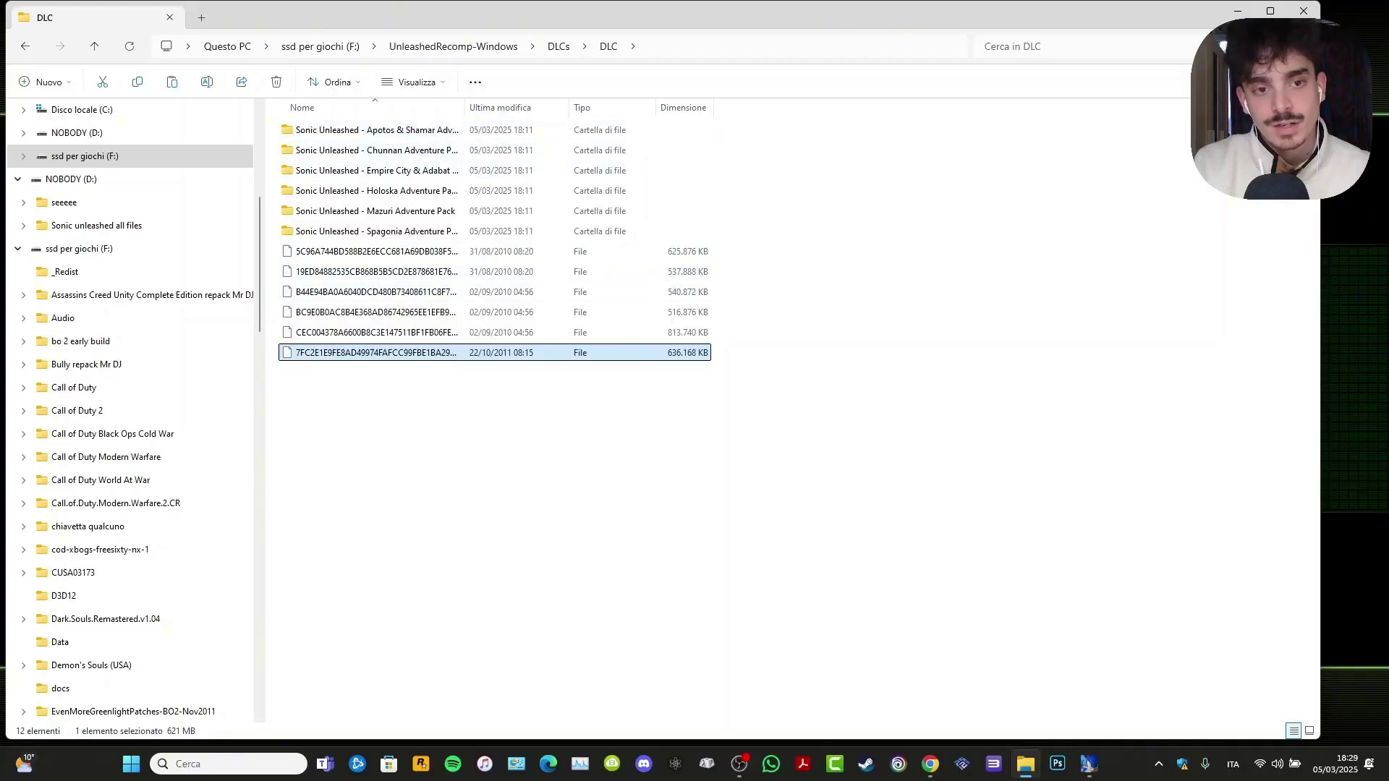
{"action": "left_click", "coordinate": [1089, 764]}
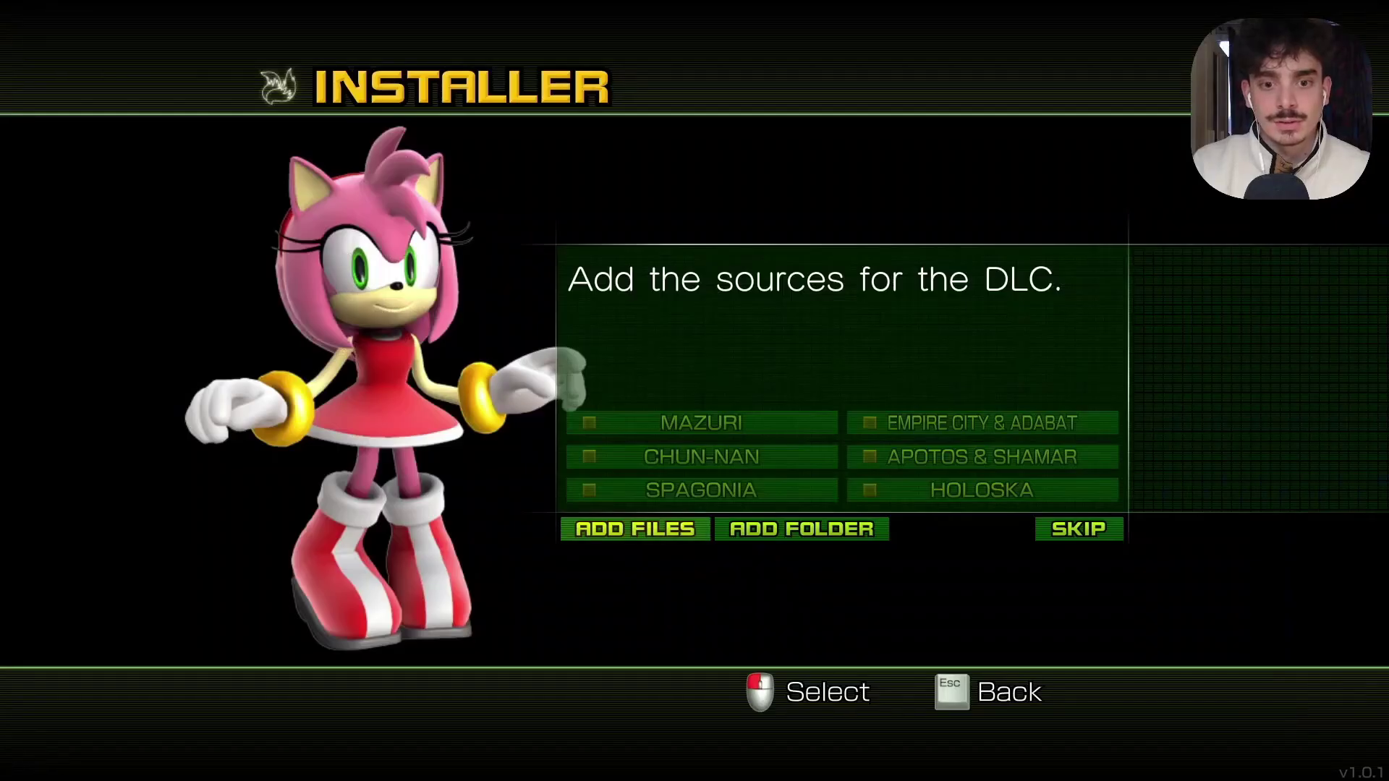
Add all six DLC pack files from DLCs > DLC and advance to the 9.18 GiB install summary.
{"action": "left_click", "coordinate": [635, 528]}
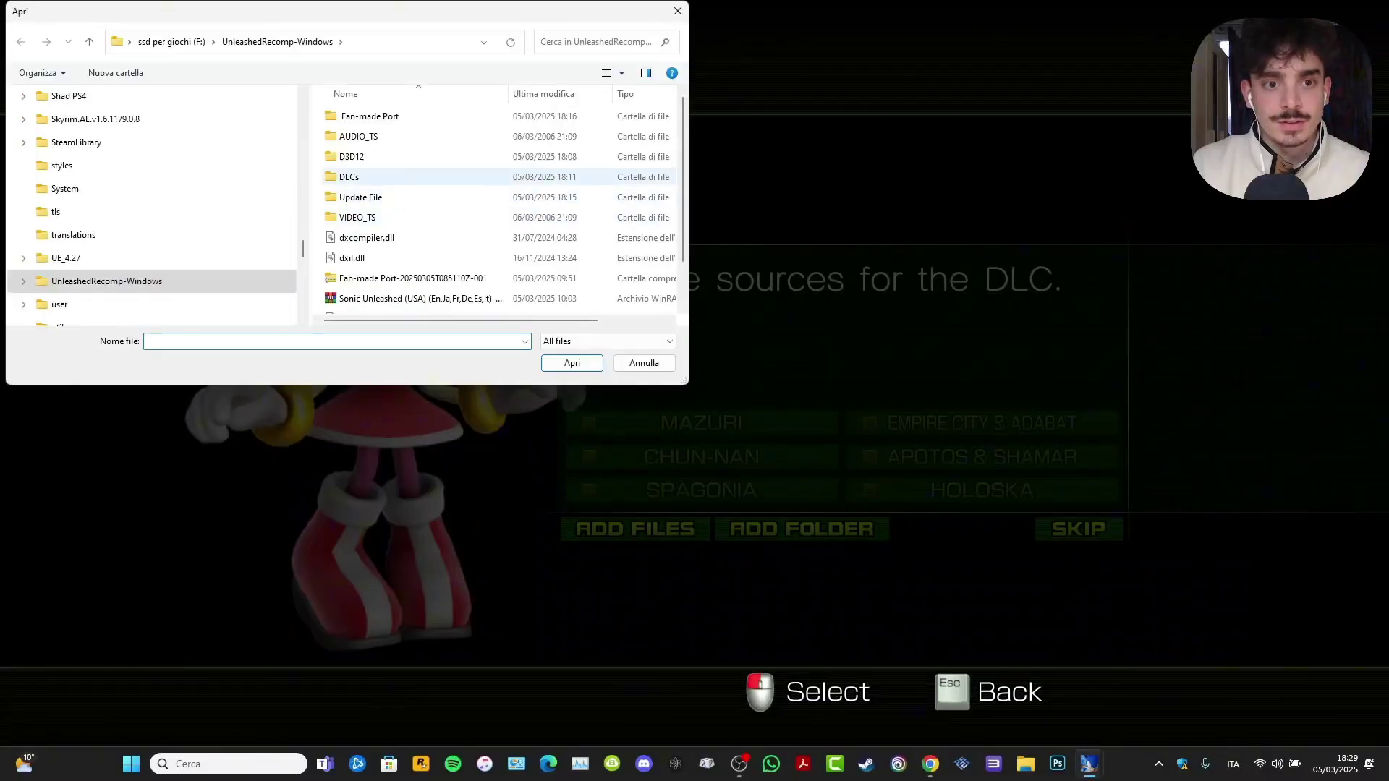
{"action": "double_click", "coordinate": [434, 178]}
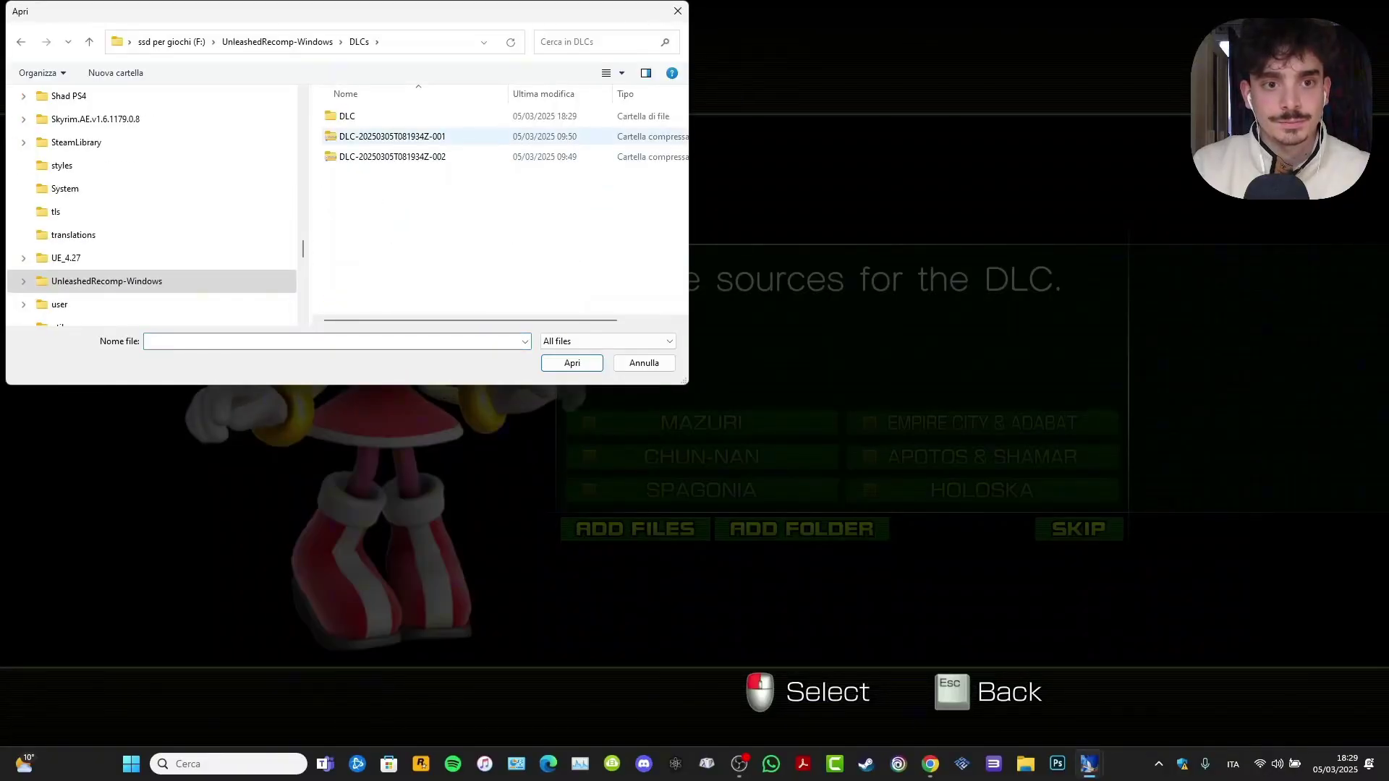
{"action": "double_click", "coordinate": [348, 115]}
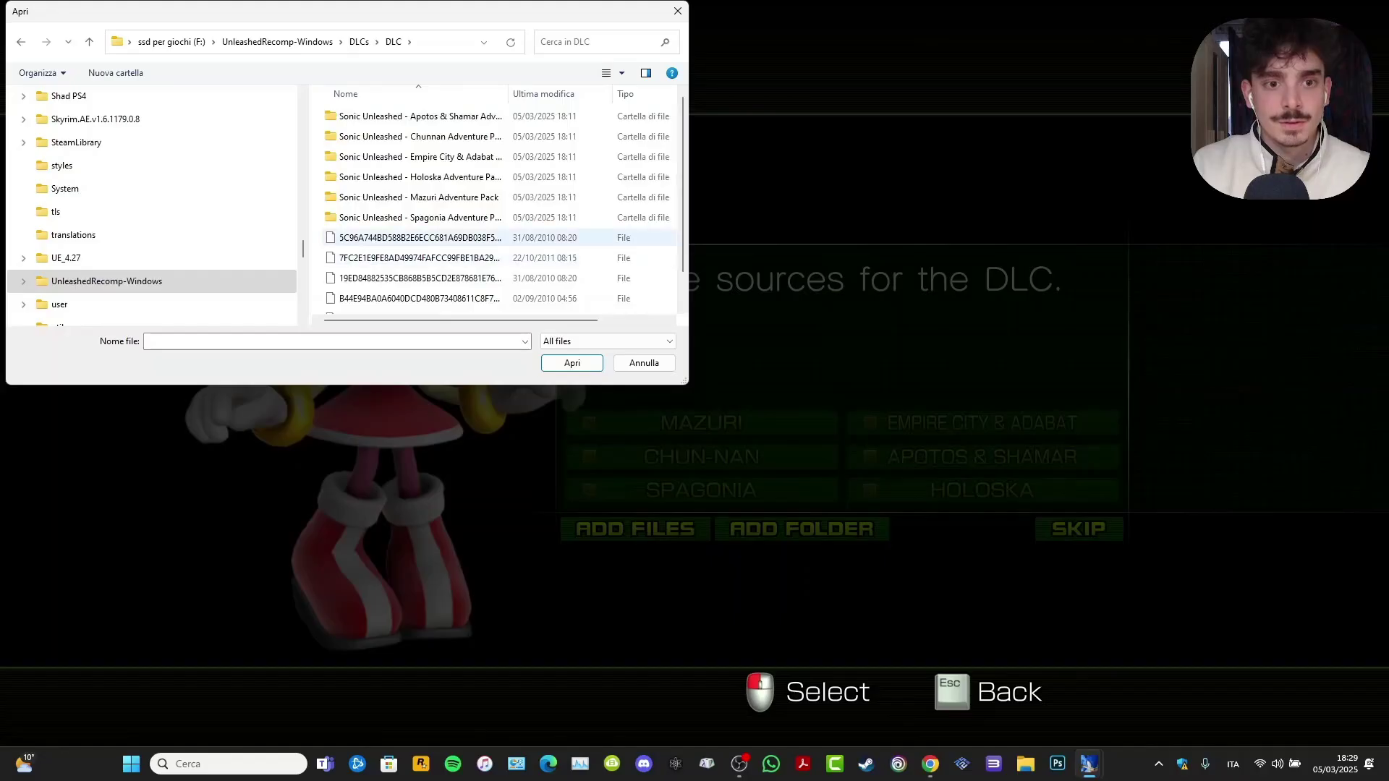
{"action": "double_click", "coordinate": [418, 238]}
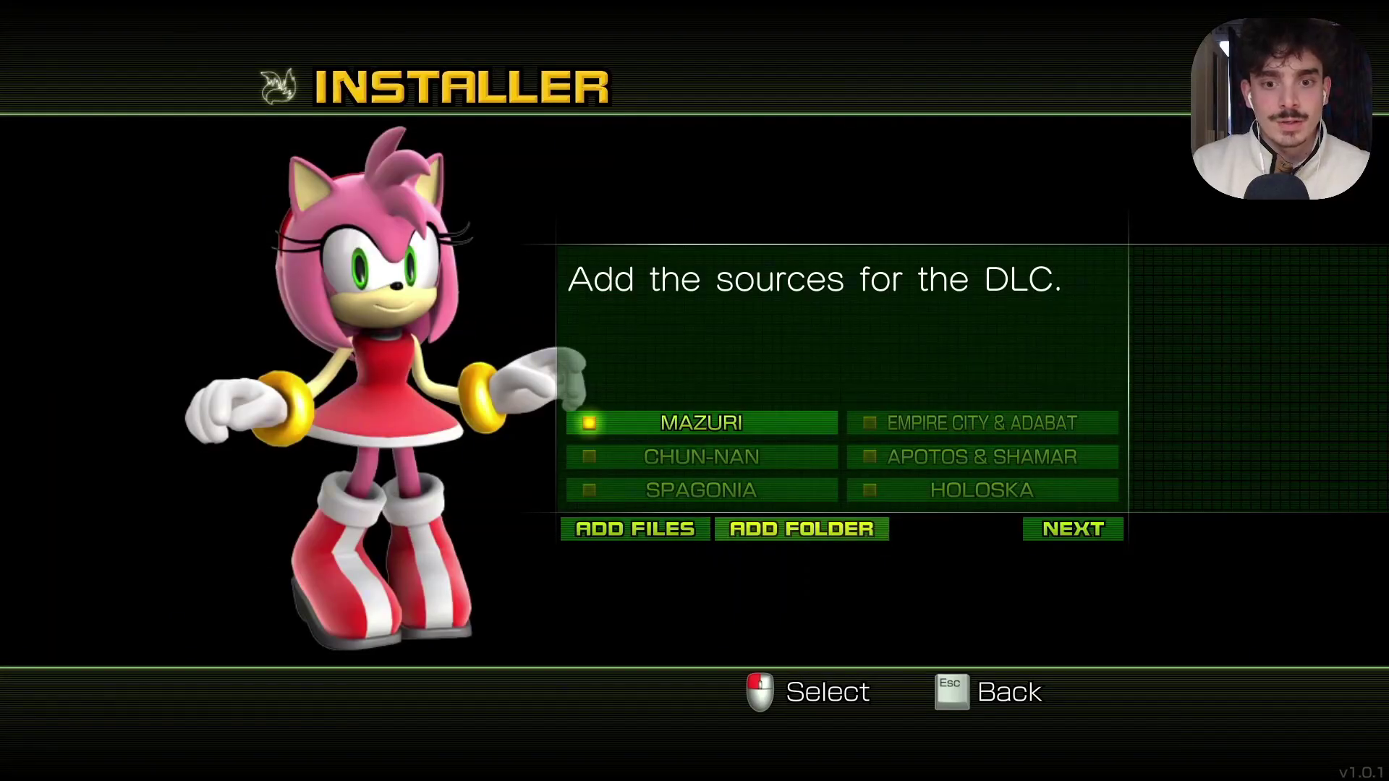
{"action": "left_click", "coordinate": [633, 528]}
{"action": "double_click", "coordinate": [419, 315]}
{"action": "key", "text": "Right"}
{"action": "key", "text": "Return"}
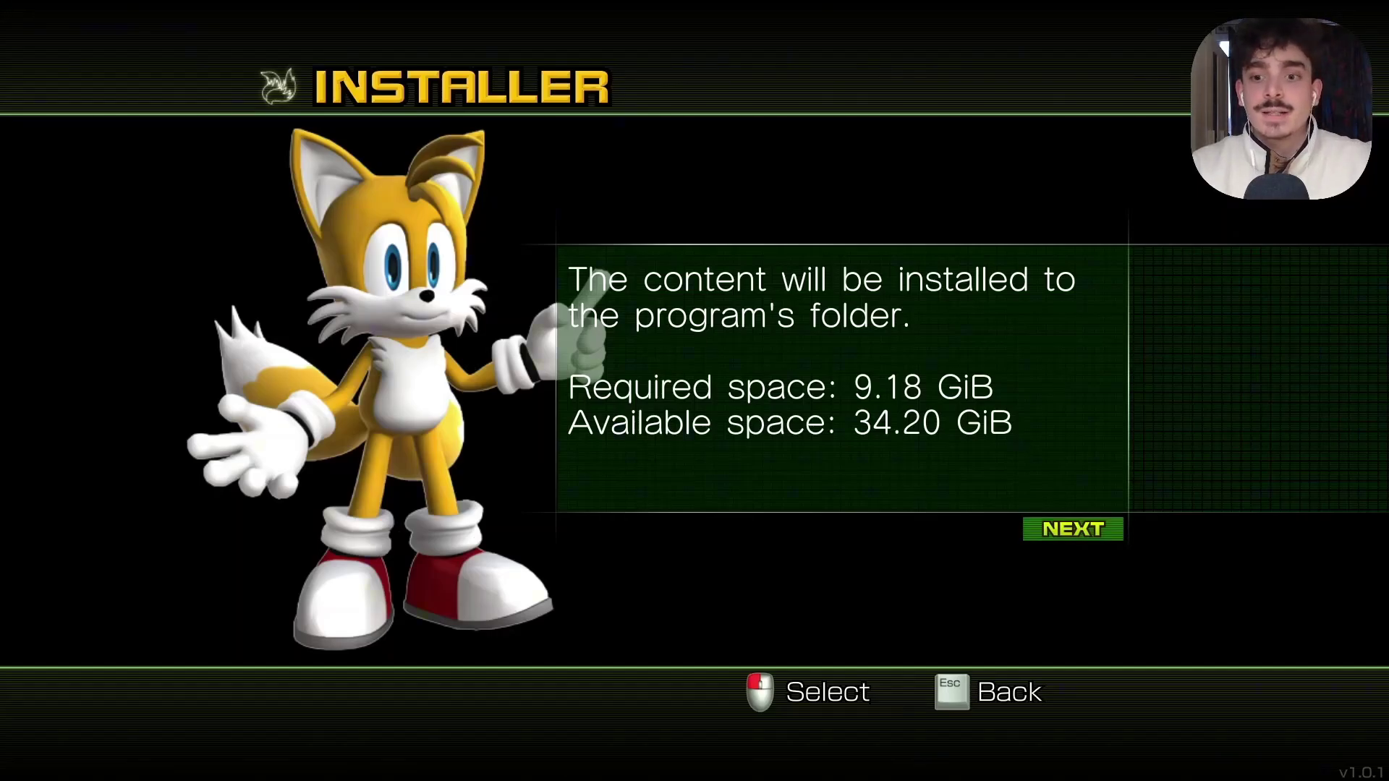
Start the installation from the install summary and let it finish into the game.
{"action": "key", "text": "Return"}
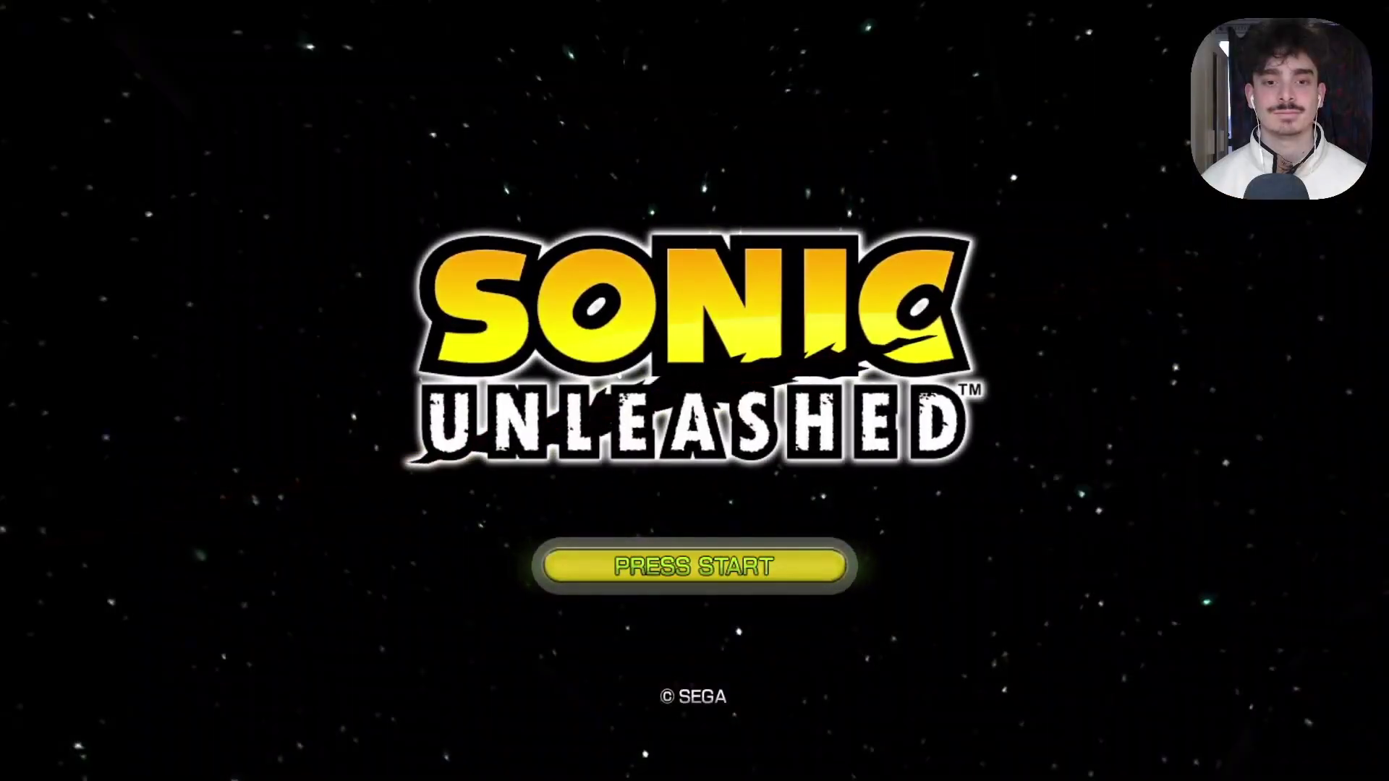
Pass the title screen and autosave notice, then cycle the main menu to OPTIONS.
{"action": "key", "text": "Return"}
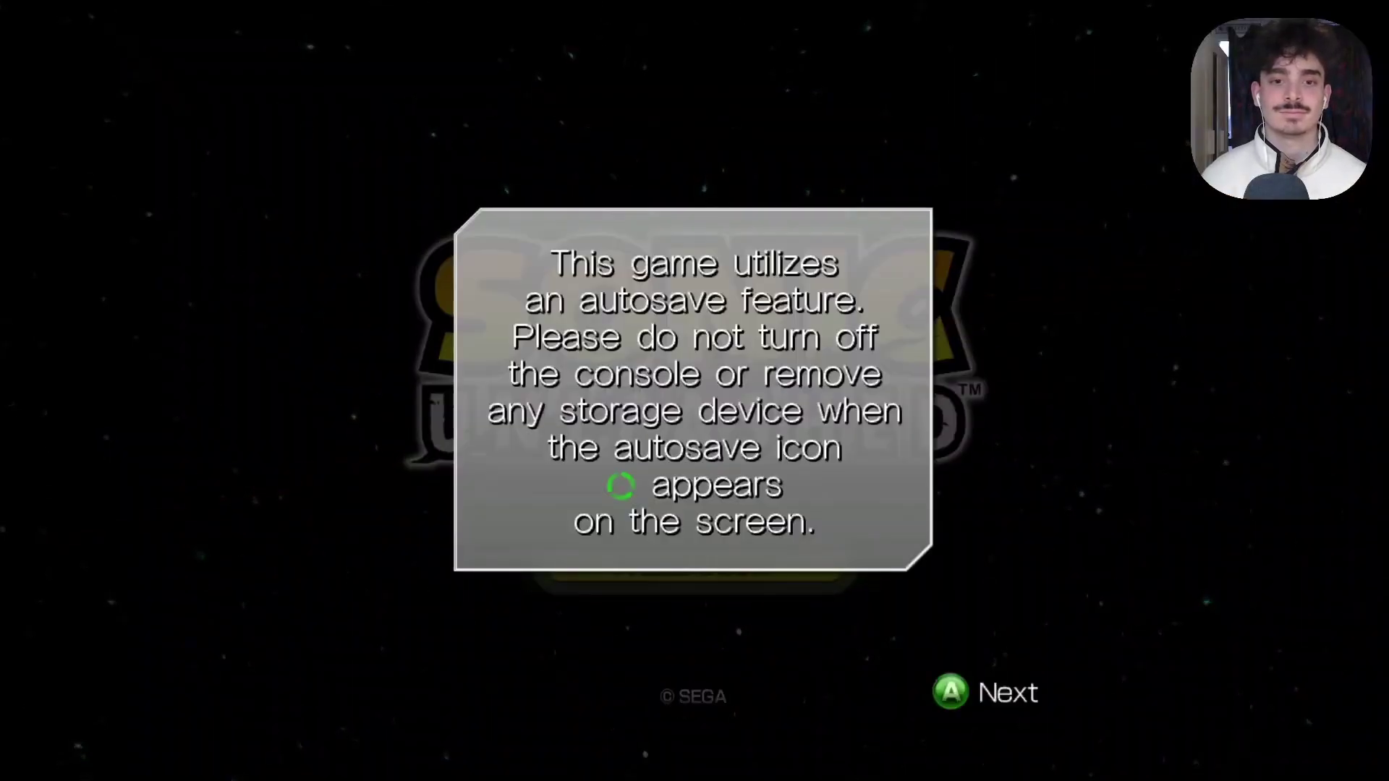
{"action": "key", "text": "Return"}
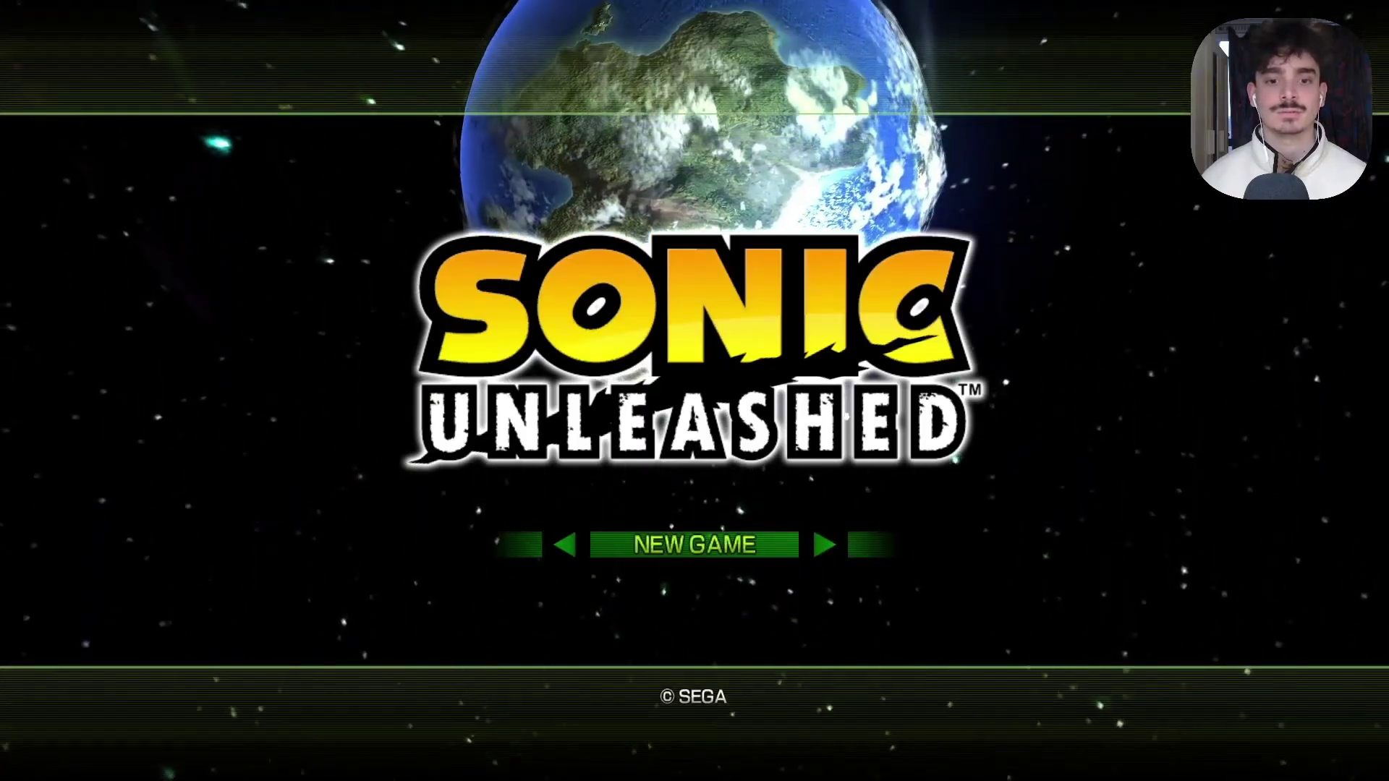
{"action": "key", "text": "Right"}
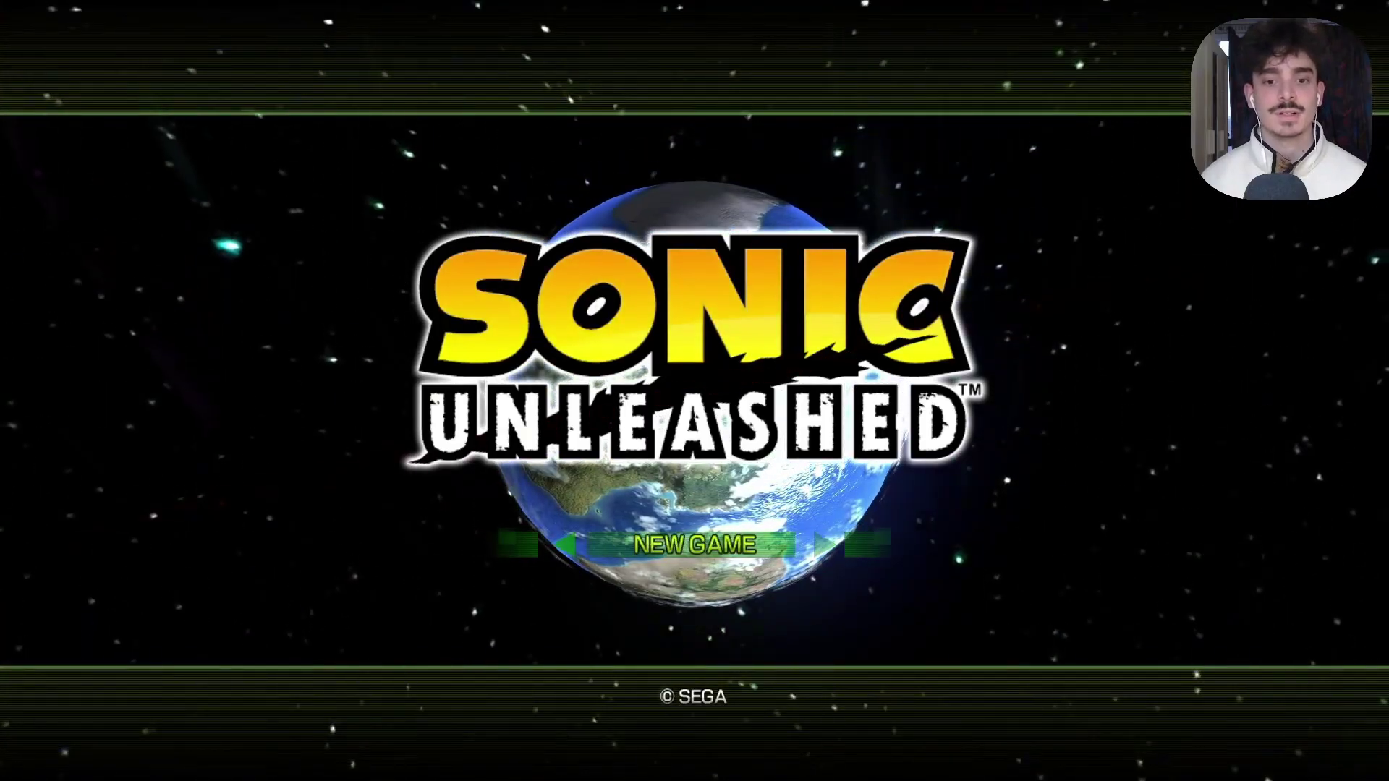
{"action": "key", "text": "Right"}
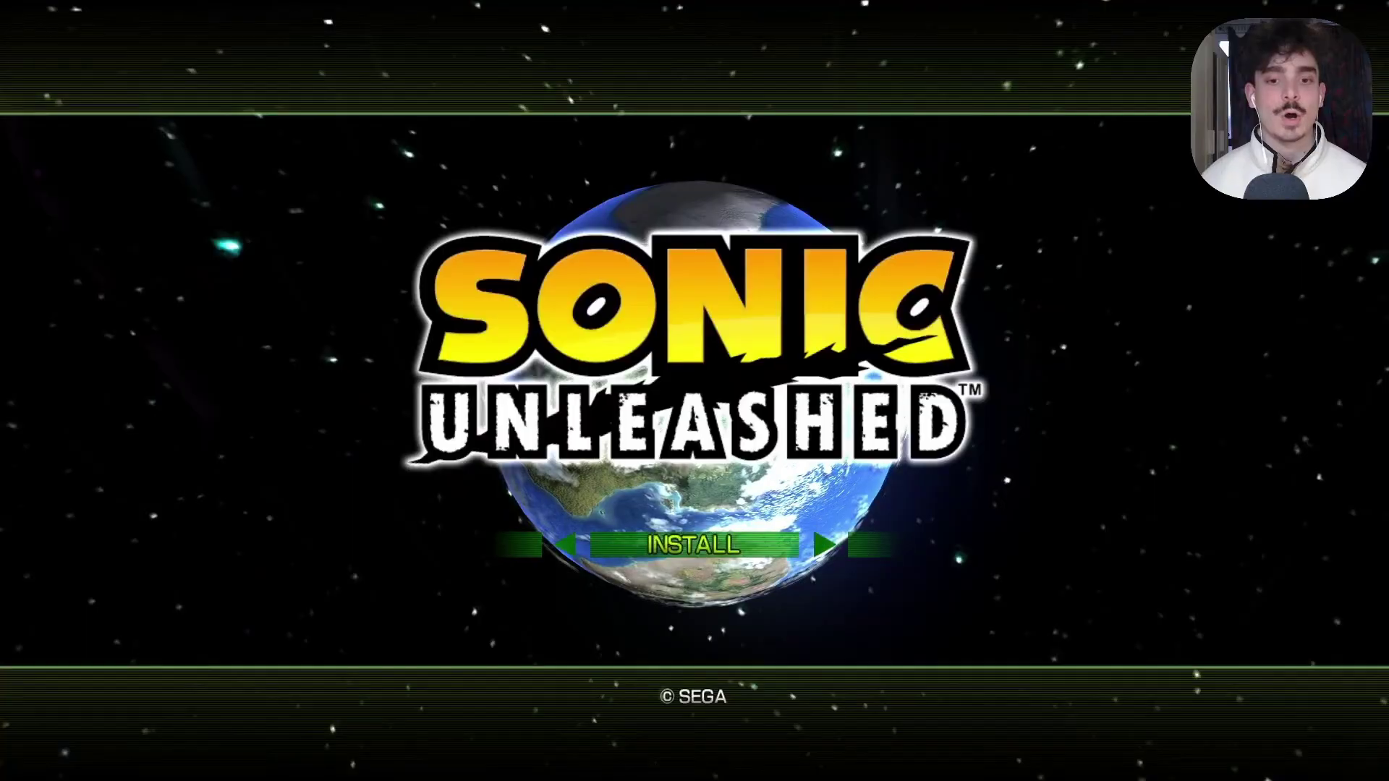
{"action": "key", "text": "Right"}
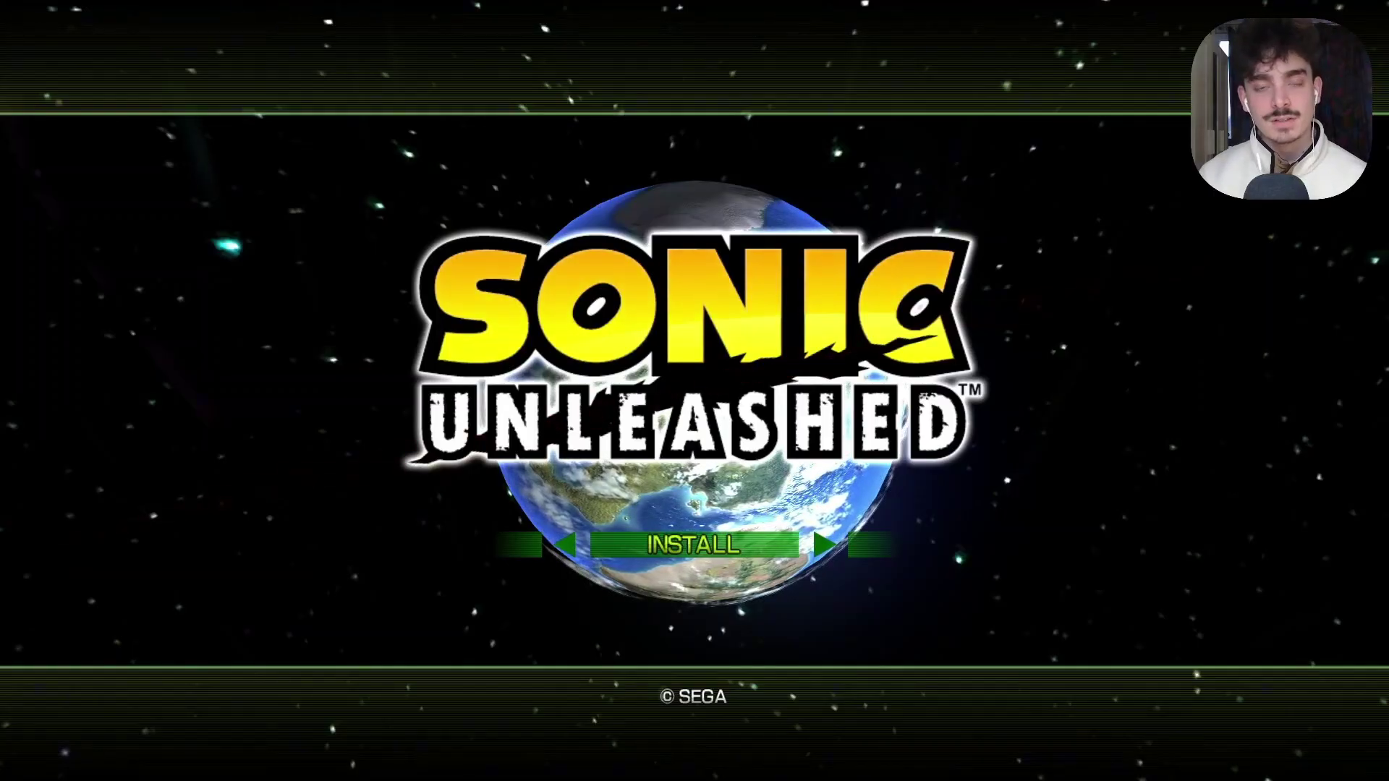
Browse the System, Input and Audio settings tabs, ending on the Video tab.
{"action": "key", "text": "Return"}
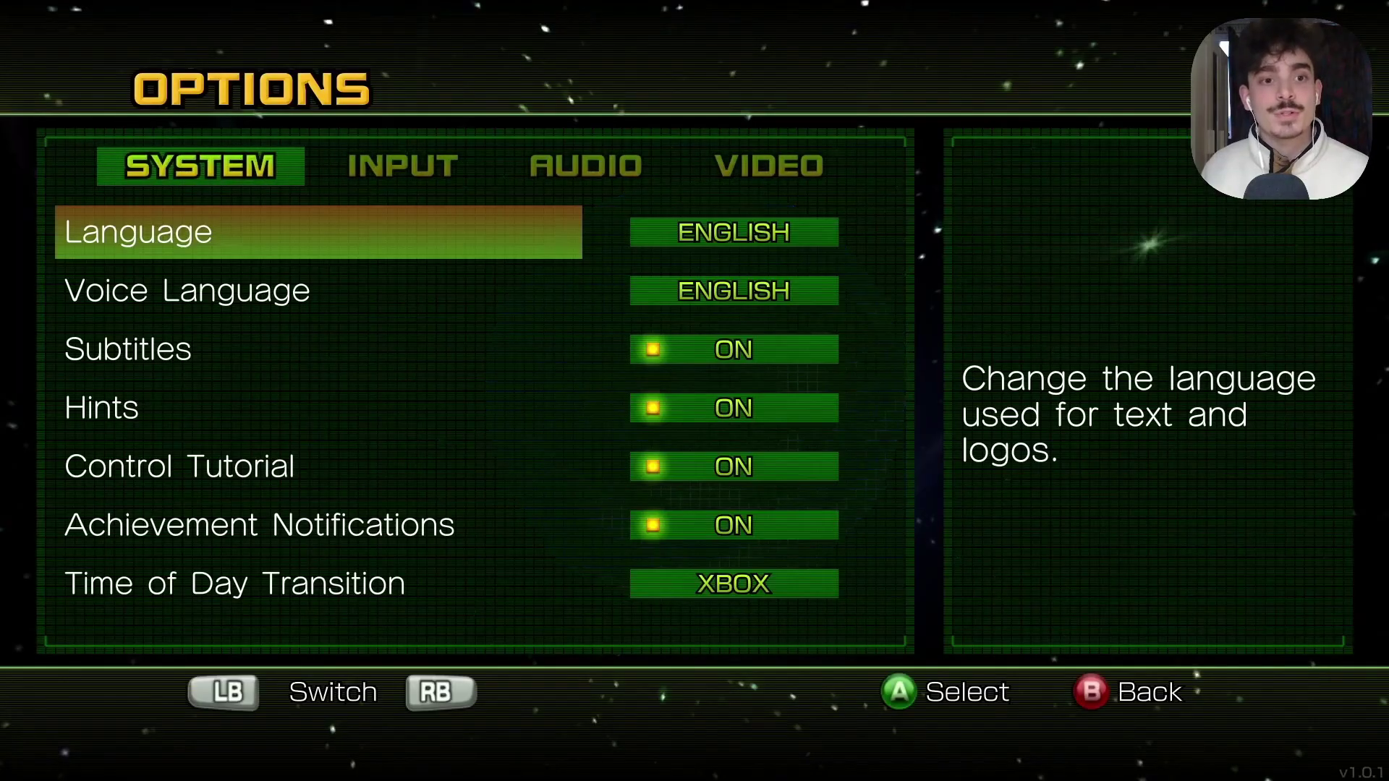
{"action": "key", "text": "Down"}
{"action": "key", "text": "Down"}
{"action": "key", "text": "Down"}
{"action": "key", "text": "Down"}
{"action": "key", "text": "Down"}
{"action": "key", "text": "Down"}
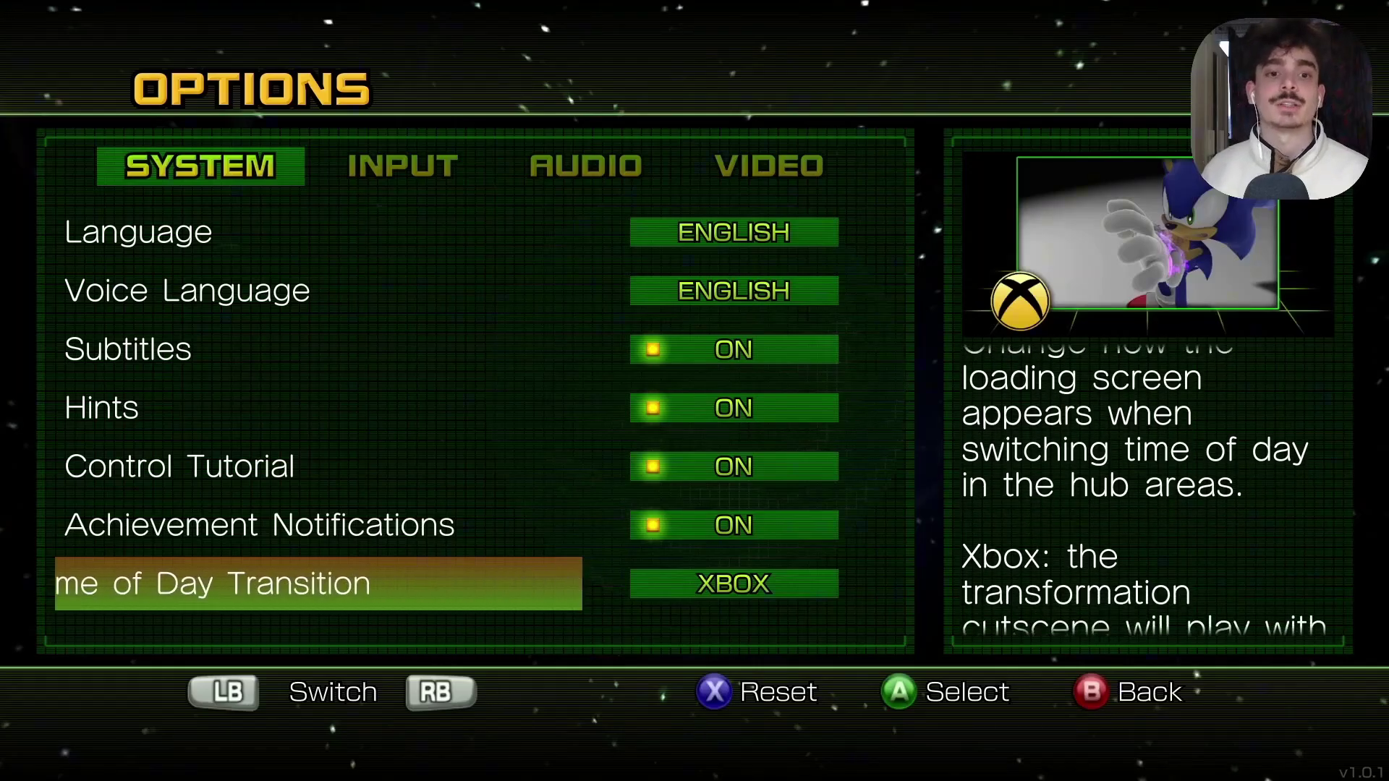
{"action": "key", "text": "Down"}
{"action": "key", "text": "e"}
{"action": "key", "text": "Down"}
{"action": "key", "text": "Down"}
{"action": "key", "text": "Down"}
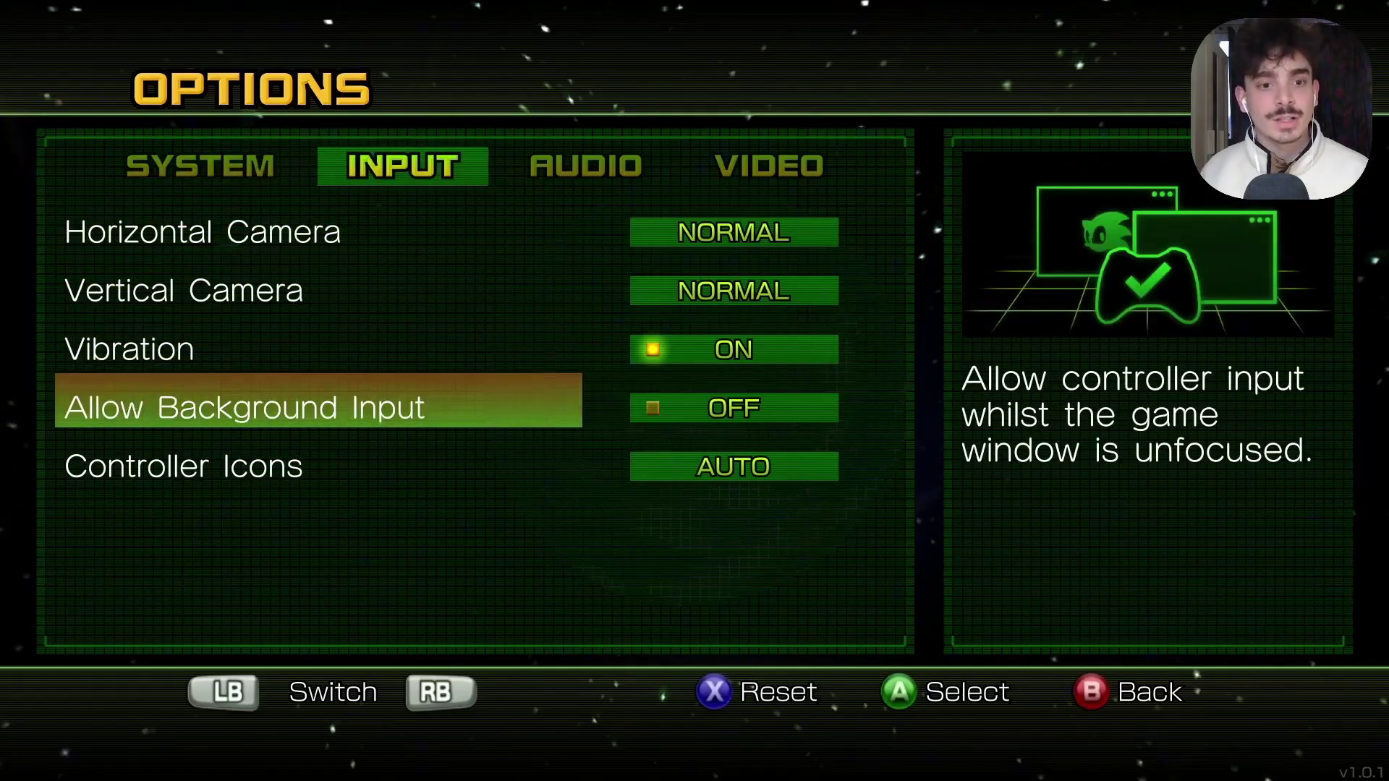
{"action": "key", "text": "e"}
{"action": "key", "text": "Down"}
{"action": "key", "text": "Down"}
{"action": "key", "text": "Down"}
{"action": "key", "text": "e"}
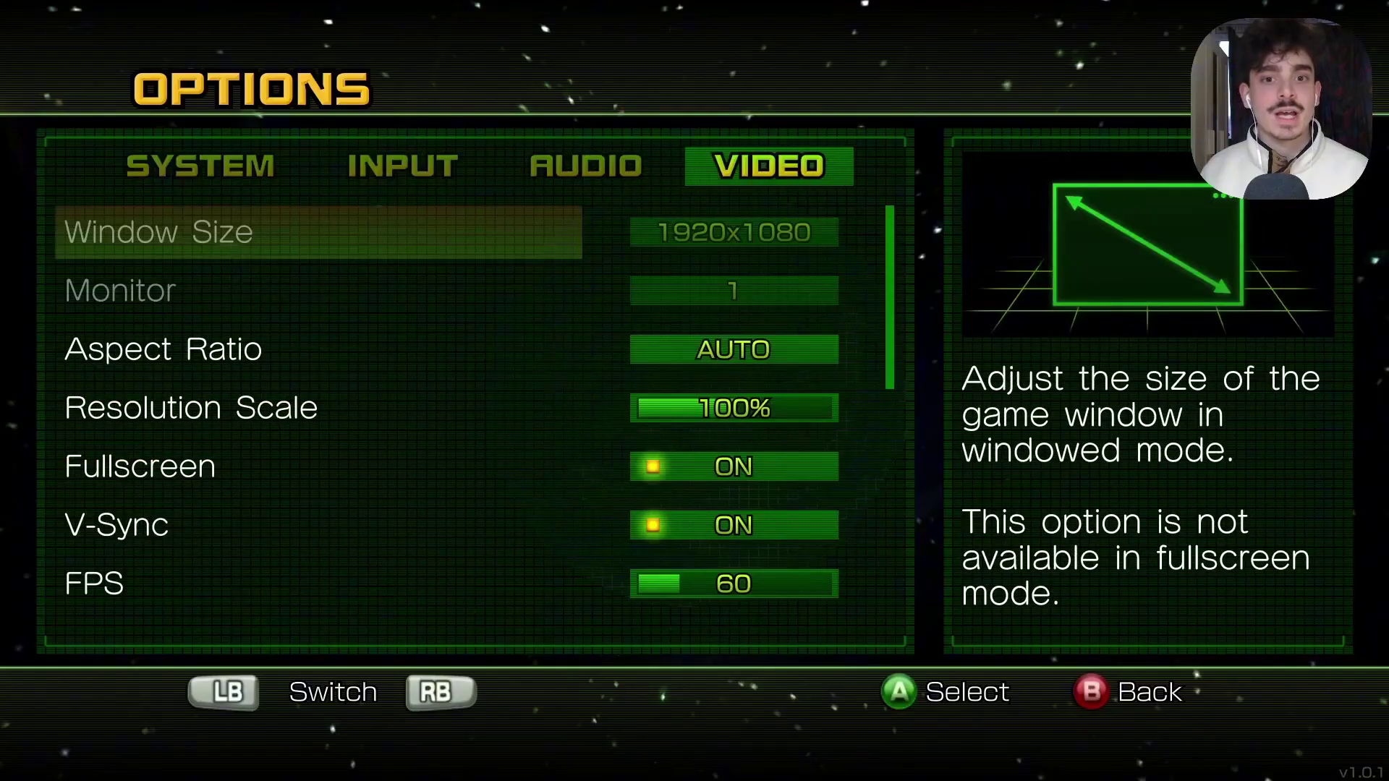
Try 200% Resolution Scale and a higher FPS cap, cancel both, then exit Options.
{"action": "key", "text": "Down"}
{"action": "key", "text": "Down"}
{"action": "key", "text": "Down"}
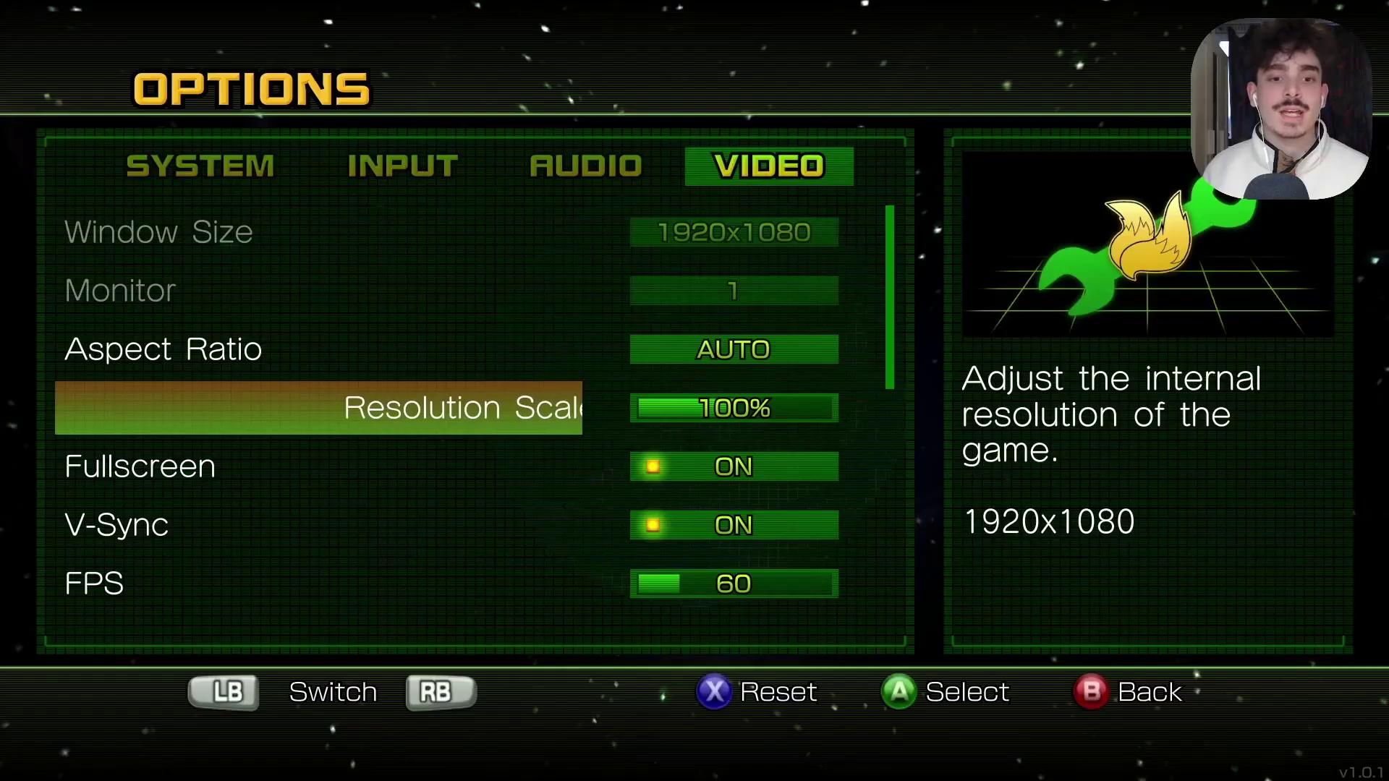
{"action": "key", "text": "Return"}
{"action": "key", "text": "Right"}
{"action": "key", "text": "Right"}
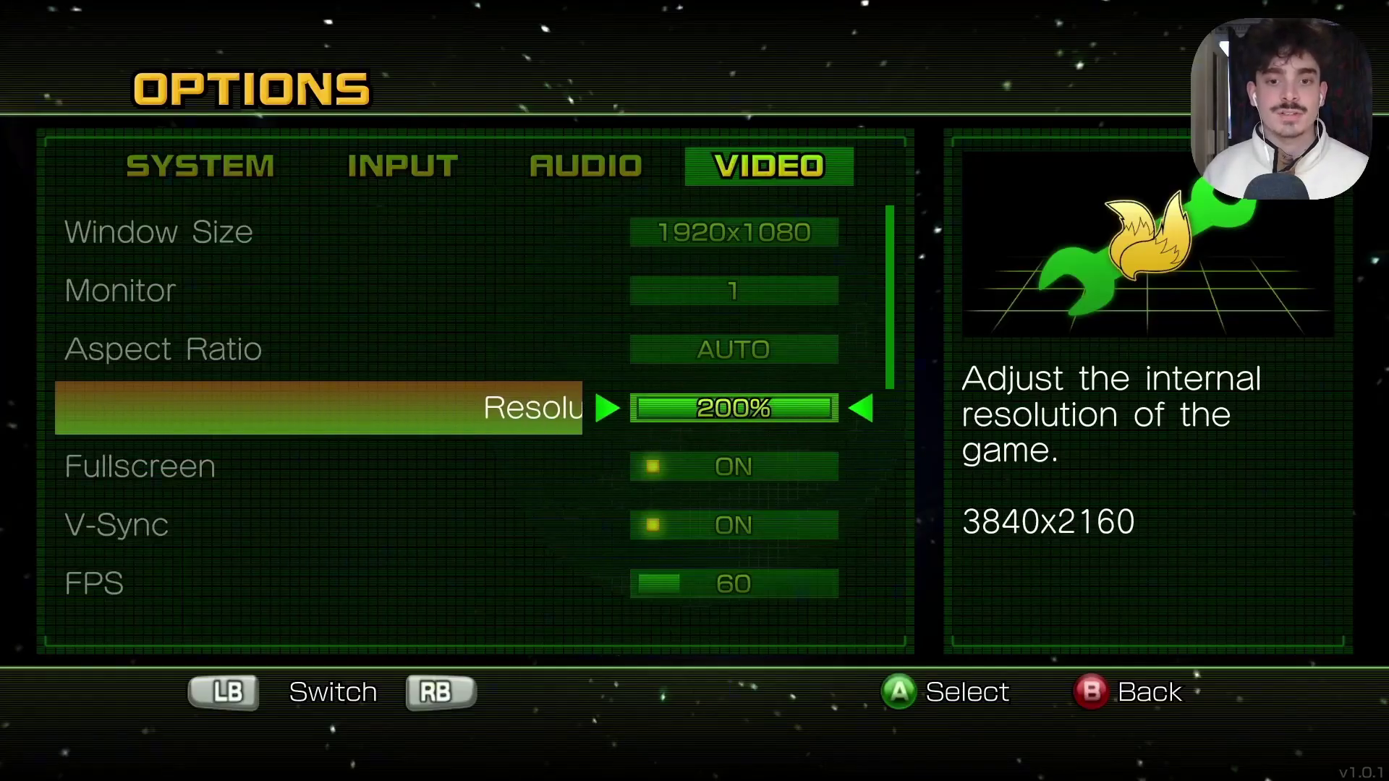
{"action": "key", "text": "Escape"}
{"action": "key", "text": "Down"}
{"action": "key", "text": "Down"}
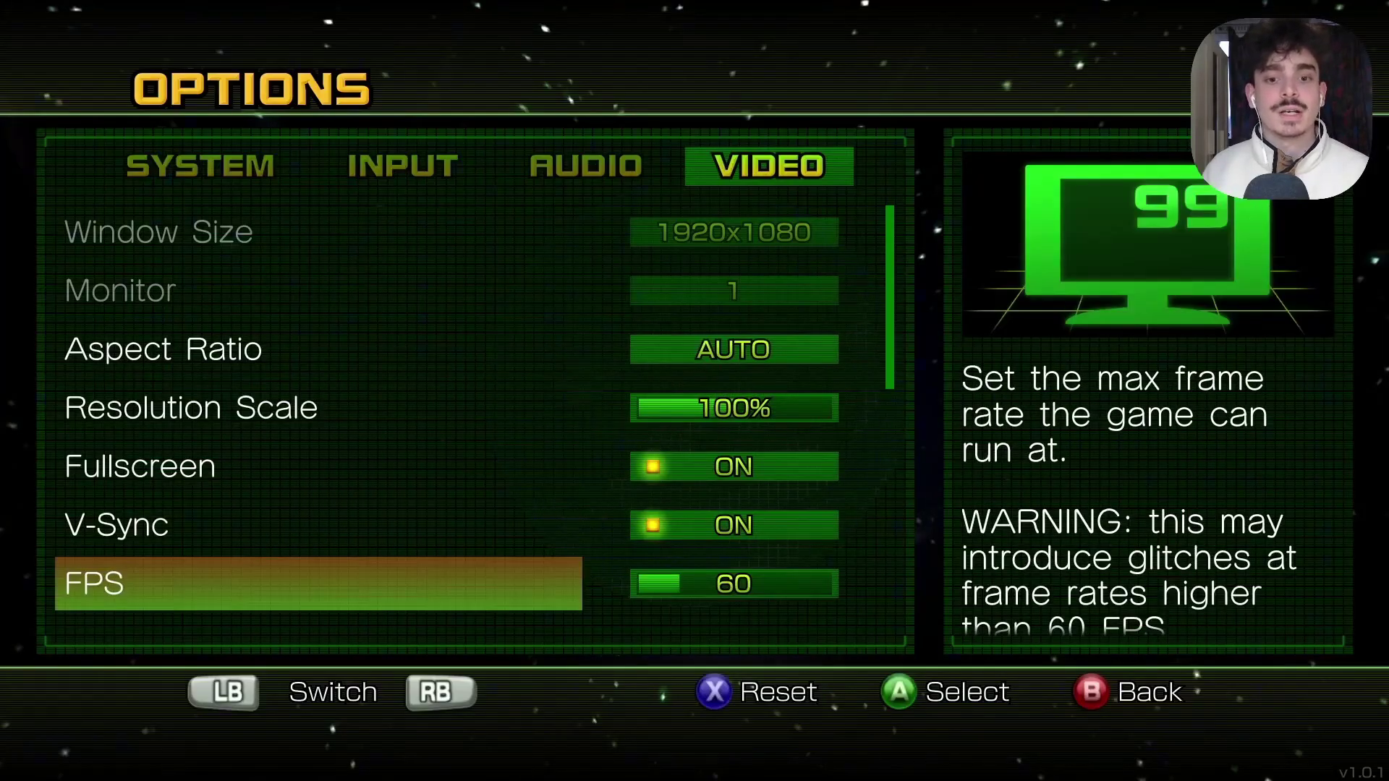
{"action": "key", "text": "Return"}
{"action": "key", "text": "Right"}
{"action": "key", "text": "Right"}
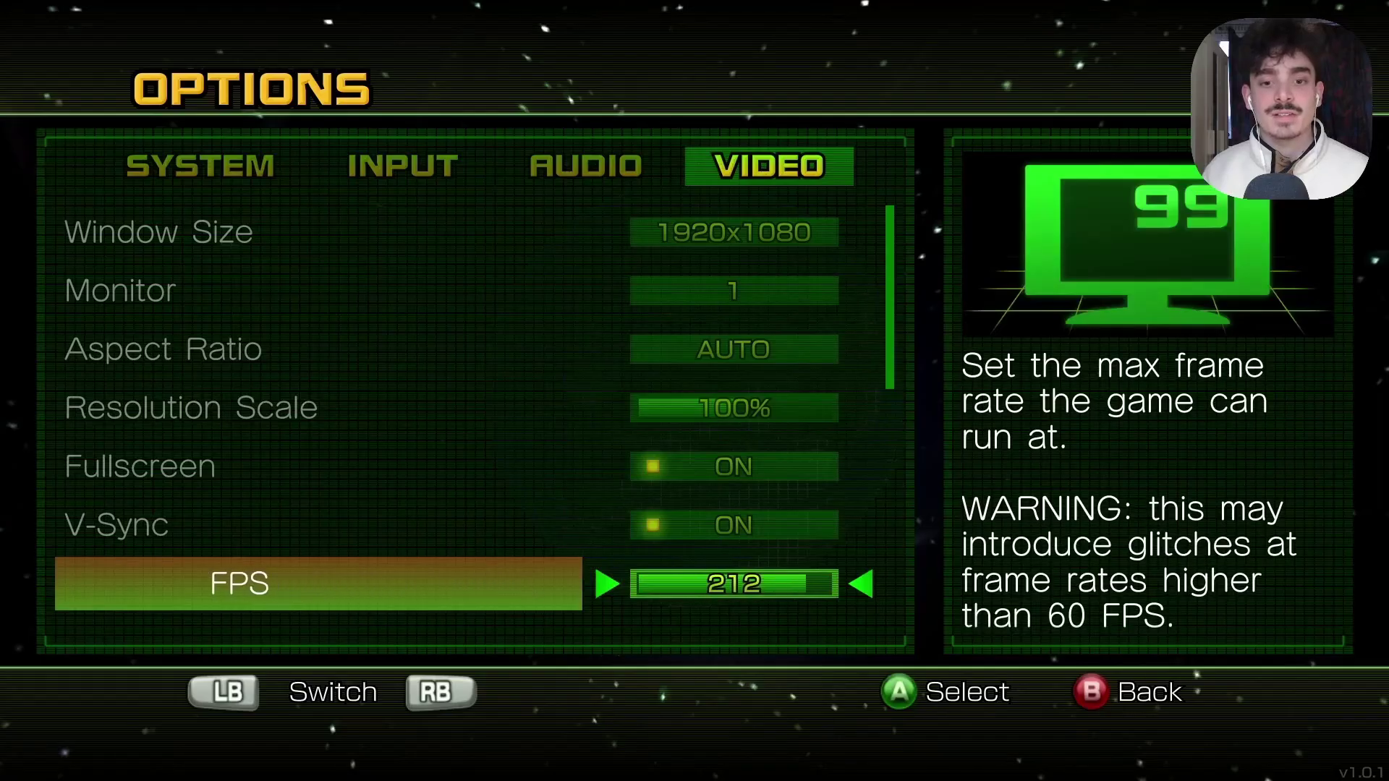
{"action": "key", "text": "Right"}
{"action": "key", "text": "Escape"}
{"action": "key", "text": "Down"}
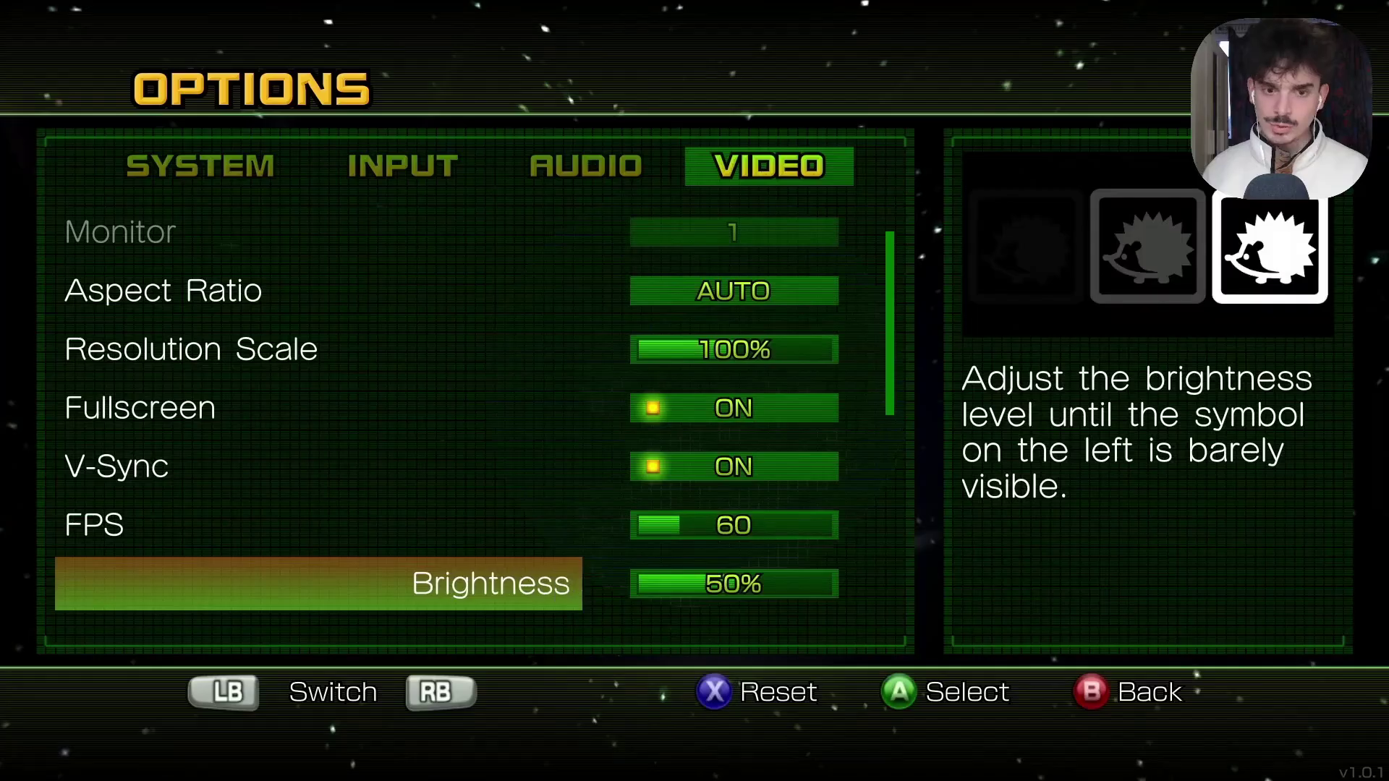
{"action": "key", "text": "Down"}
{"action": "key", "text": "Down"}
{"action": "key", "text": "Down"}
{"action": "key", "text": "Down"}
{"action": "key", "text": "Down"}
{"action": "key", "text": "Down"}
{"action": "key", "text": "Down"}
{"action": "key", "text": "Down"}
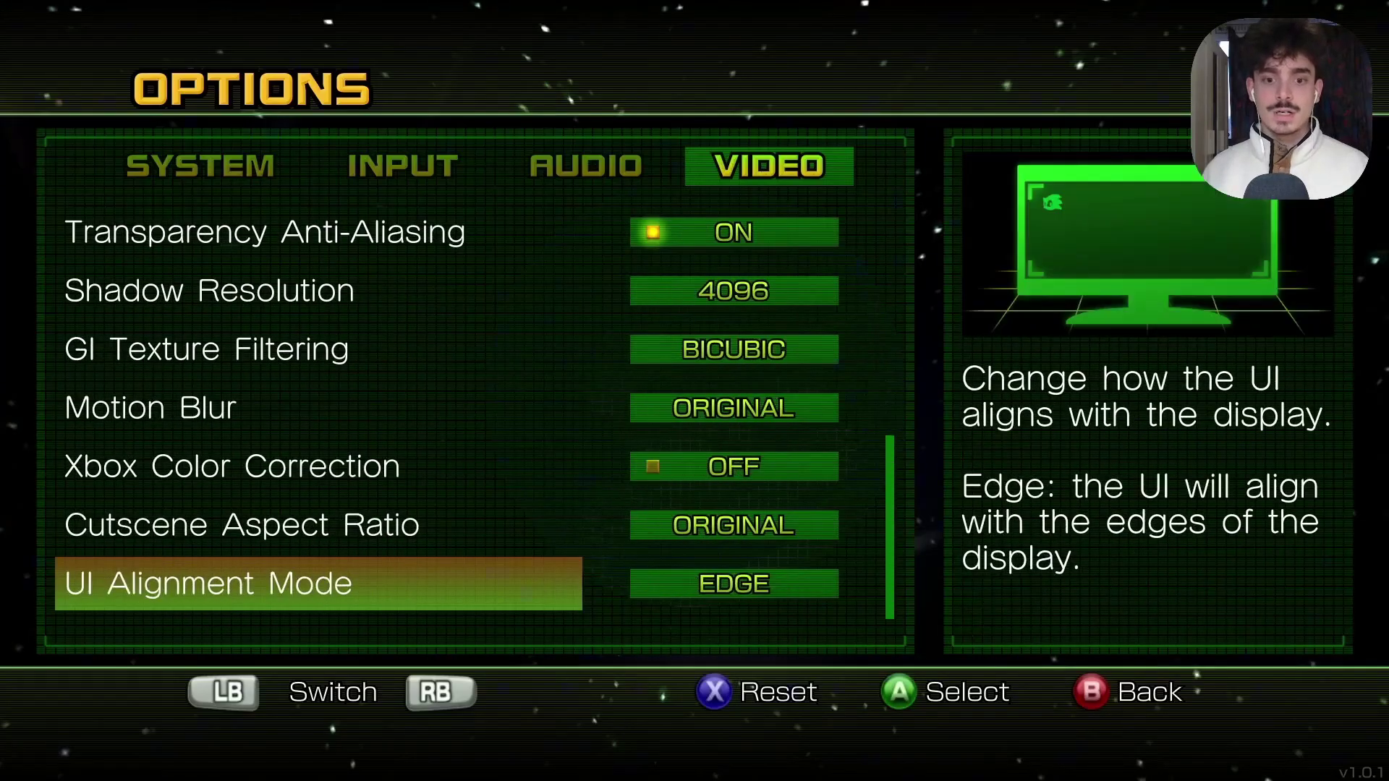
{"action": "key", "text": "Escape"}
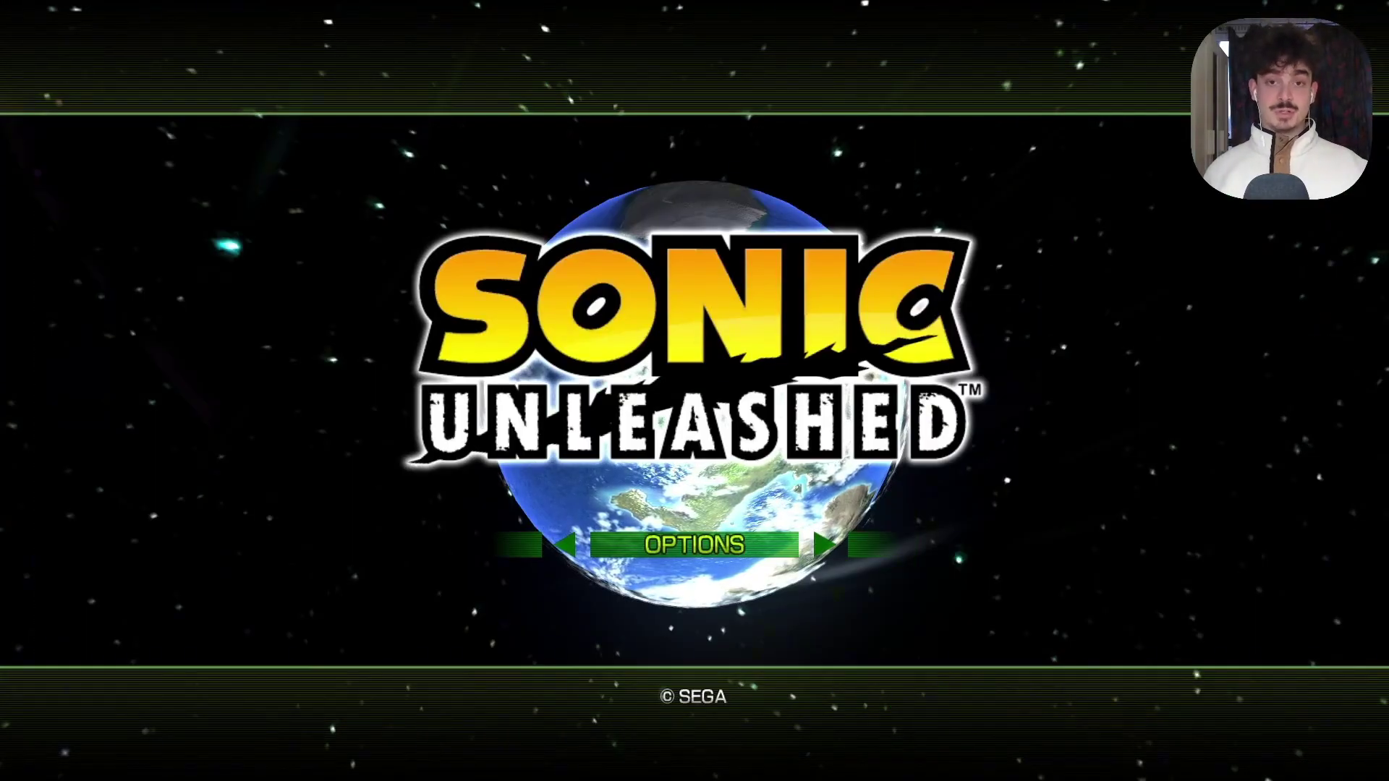
Select NEW GAME on the title menu and confirm past the info notice.
{"action": "key", "text": "Left"}
{"action": "key", "text": "Return"}
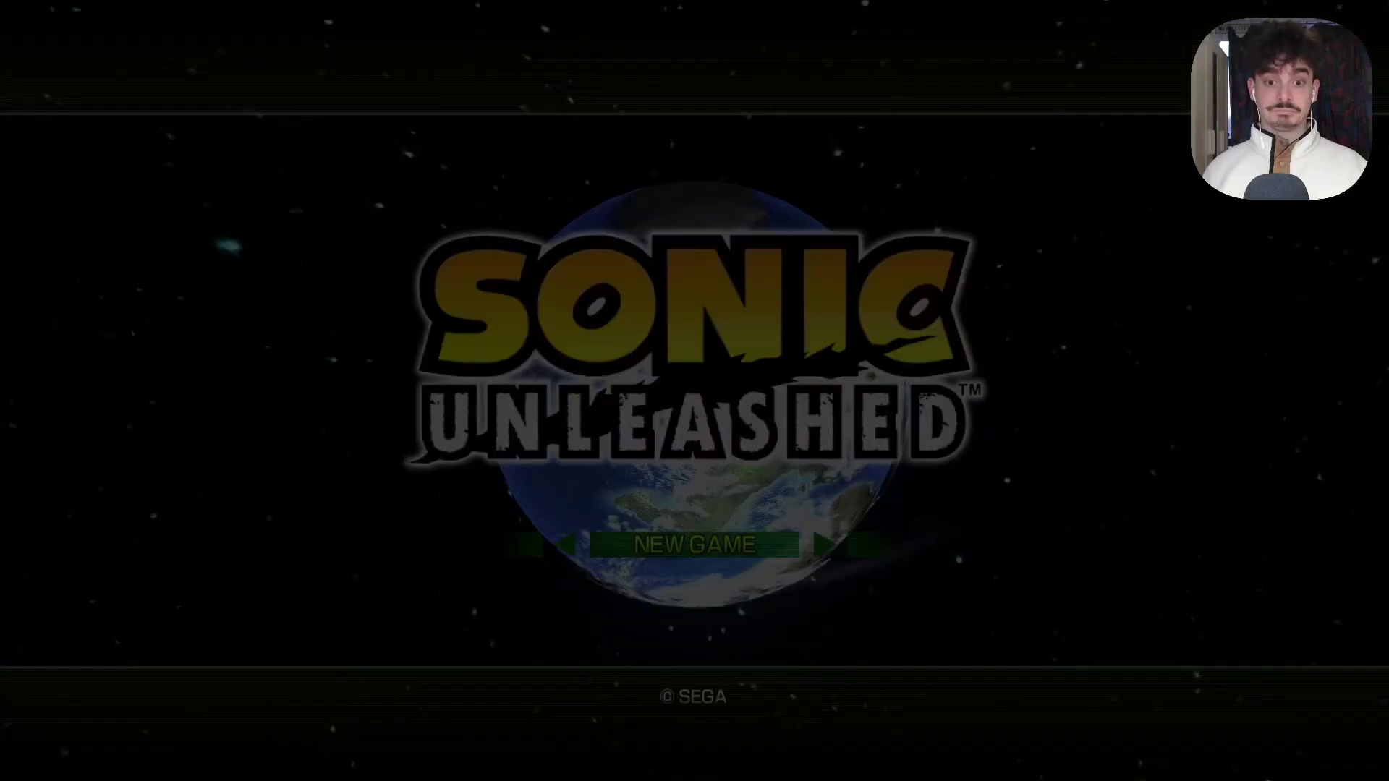
{"action": "key", "text": "Return"}
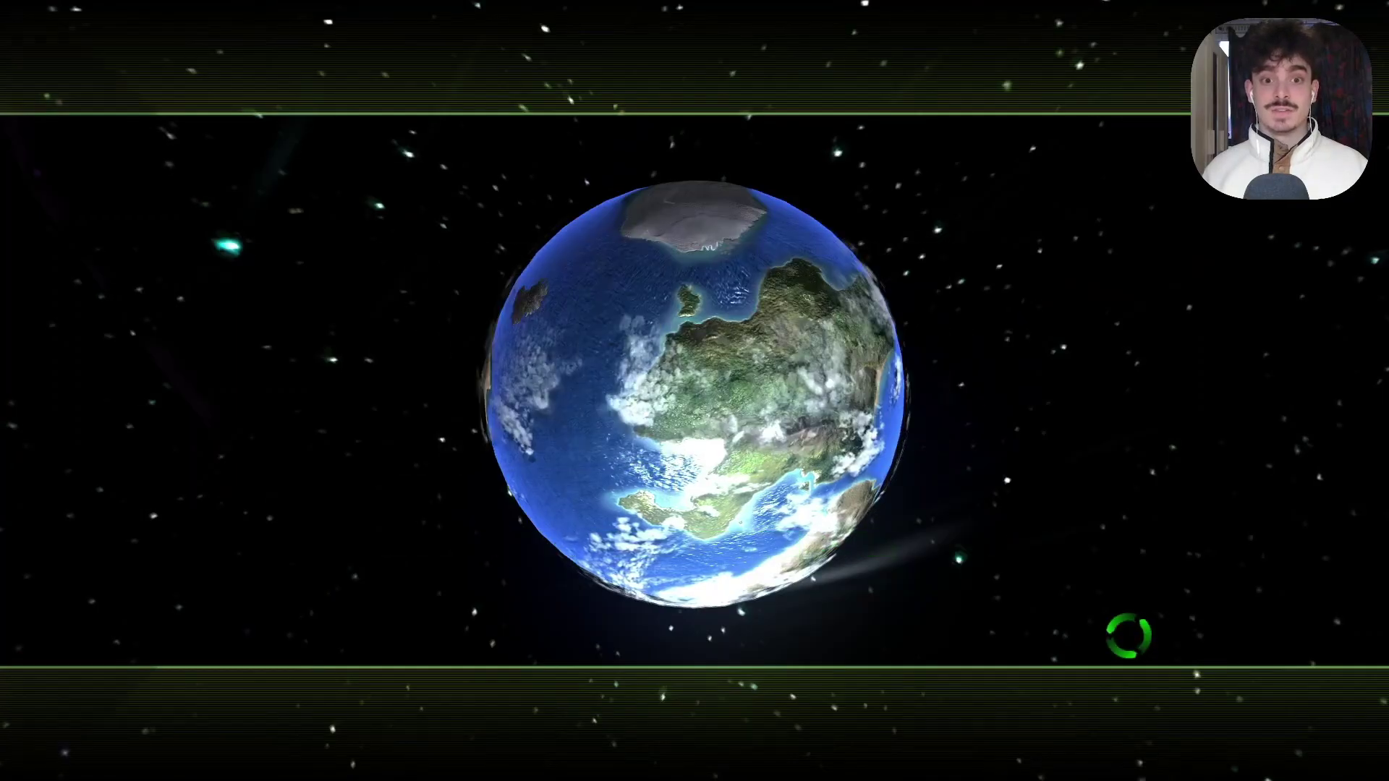